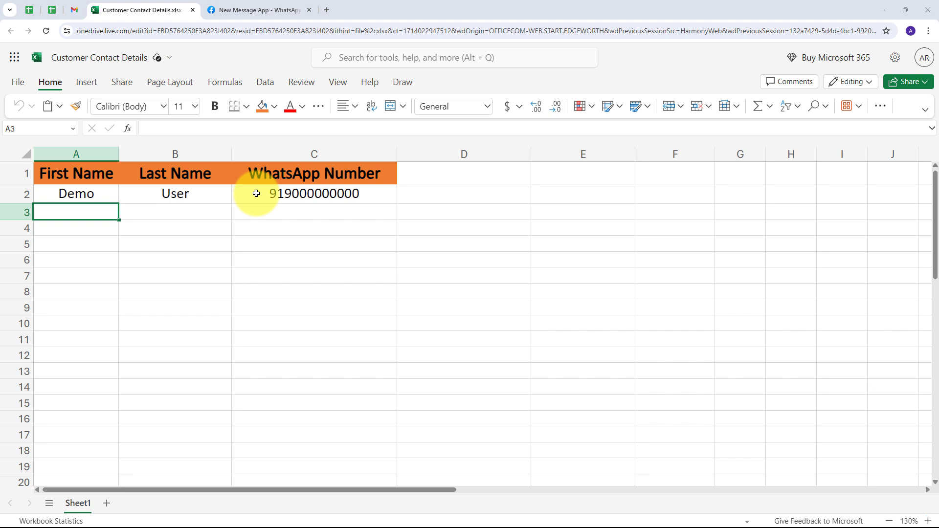
# Step: Review the New Message App's WhatsApp API Setup page in Meta for Developers, and return to the Customer Contact Details workbook
pyautogui.hotkey('ctrl', 'Tab')
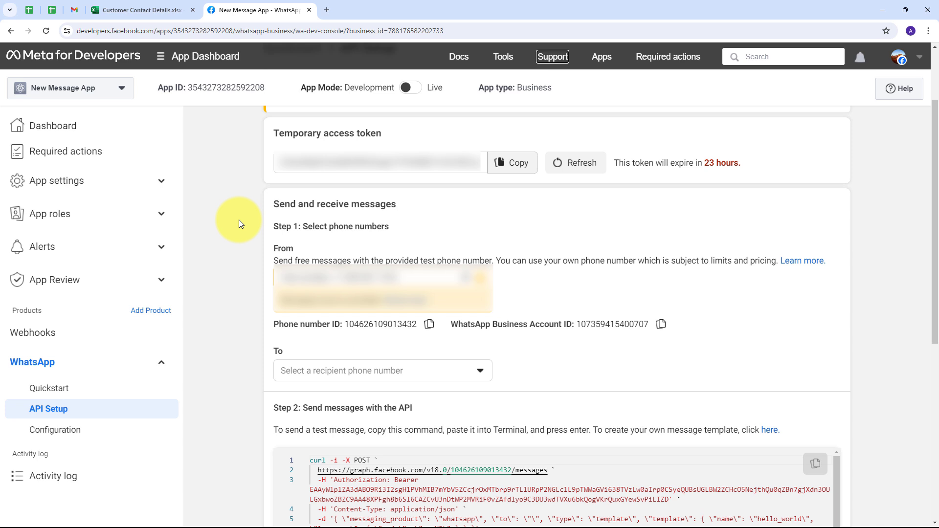
pyautogui.click(141, 10)
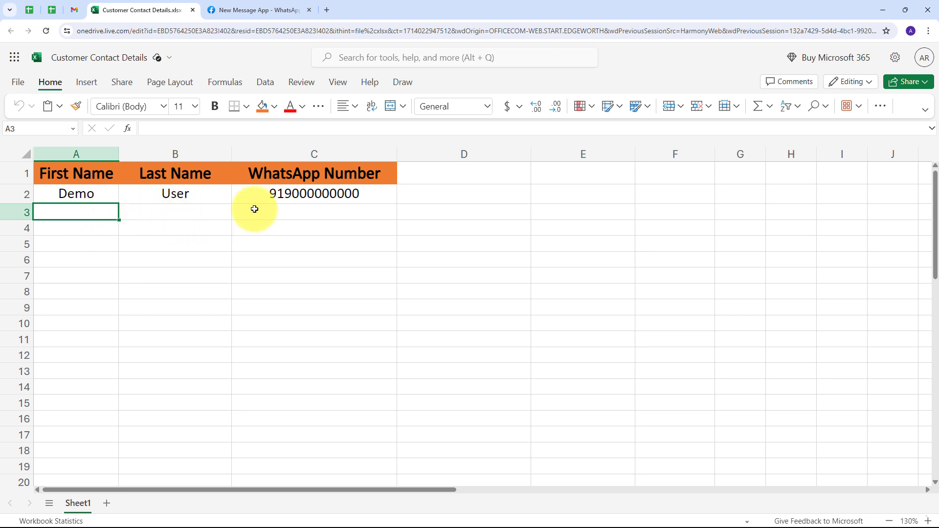
# Step: Open the pabbly.com/connect website in a new browser tab
pyautogui.click(327, 10)
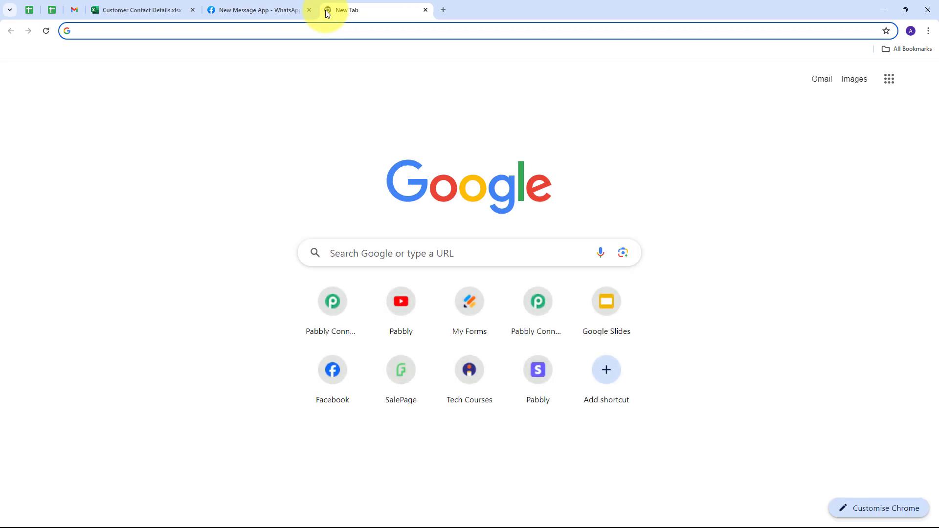
pyautogui.write('pabbly.com')
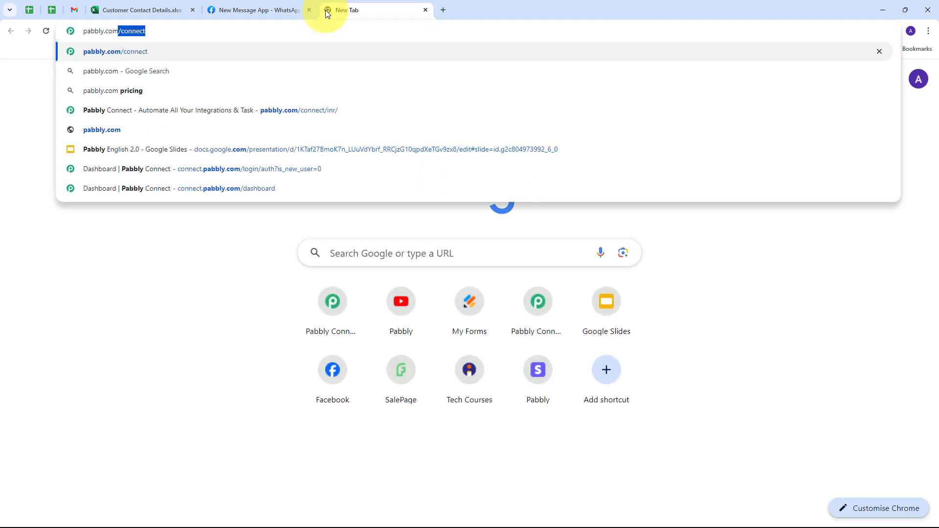
pyautogui.press('Return')
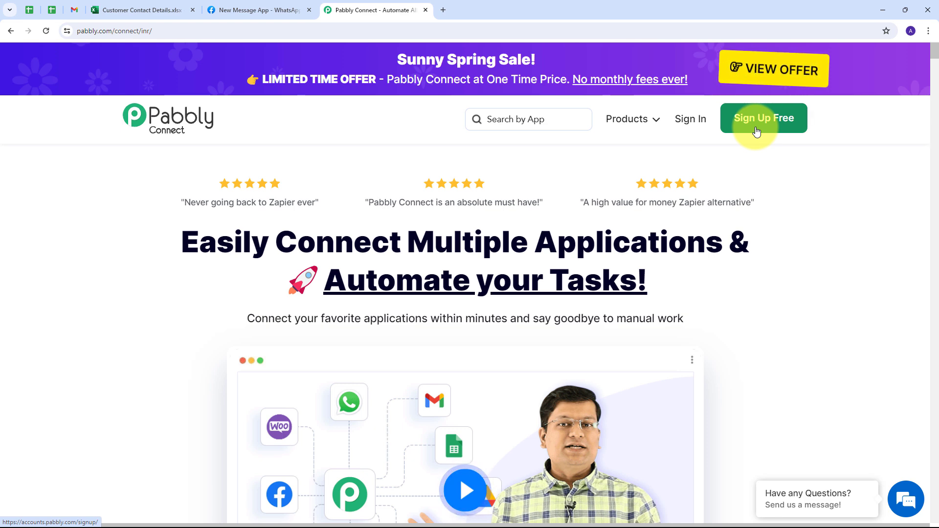
# Step: Sign in to Pabbly and access the Pabbly Connect dashboard
pyautogui.click(691, 123)
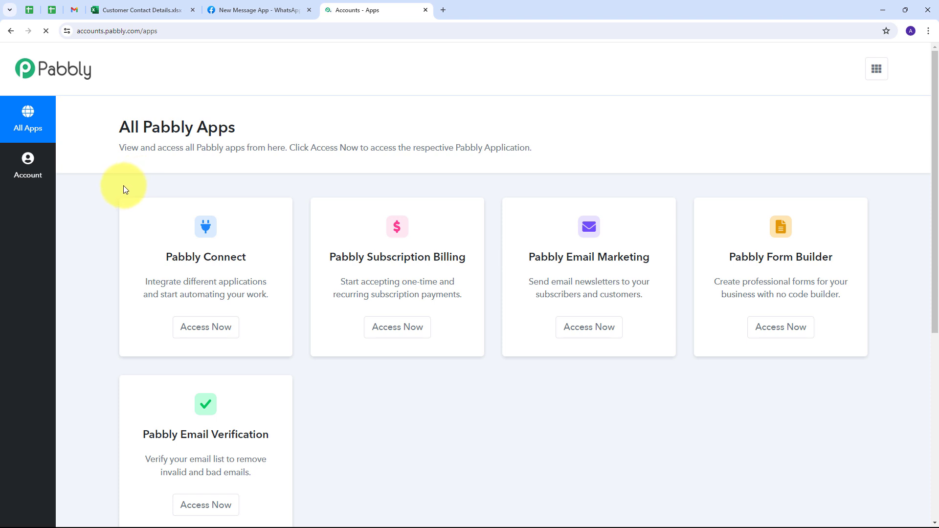
pyautogui.scroll(-1, 118, 193)
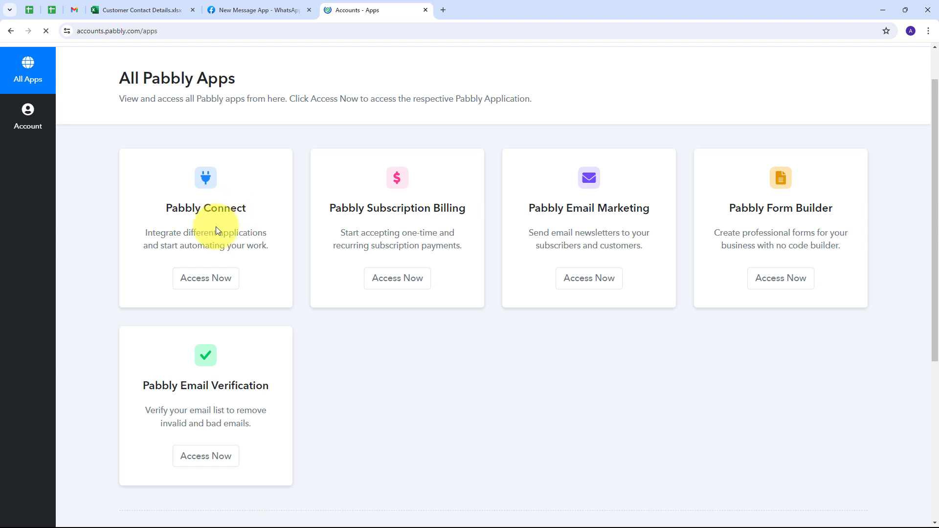
pyautogui.click(211, 287)
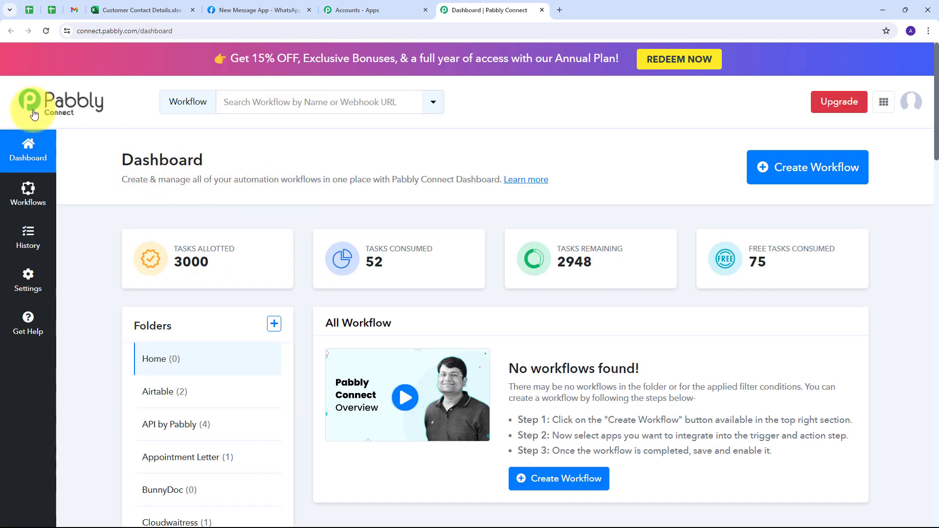
# Step: Start a new workflow on the dashboard and name it "Send WhatsApp Message using MS Excel"
pyautogui.scroll(-1, 377, 316)
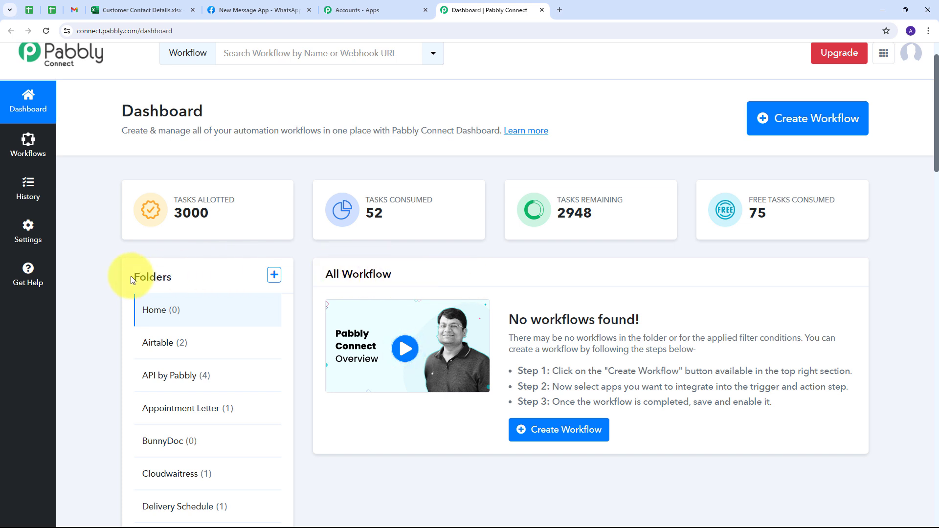
pyautogui.moveTo(171, 278)
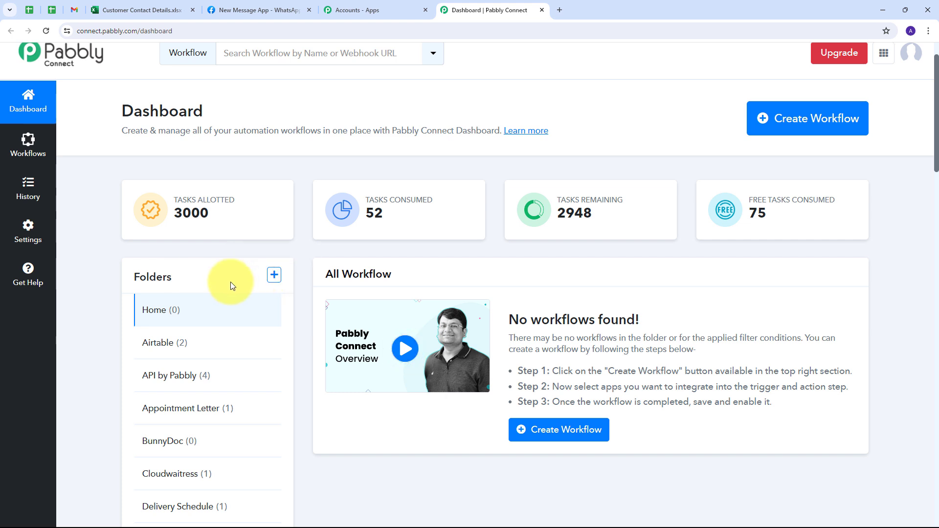
pyautogui.scroll(1, 230, 281)
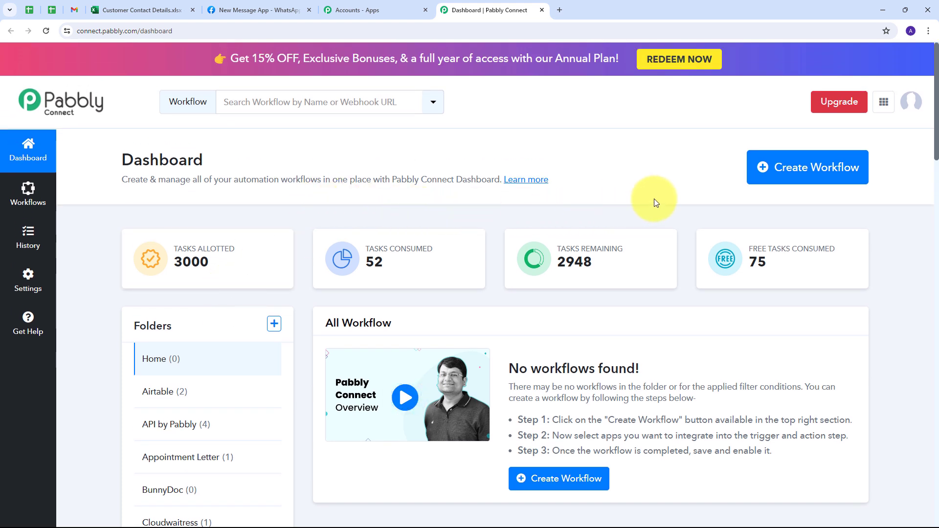
pyautogui.click(799, 176)
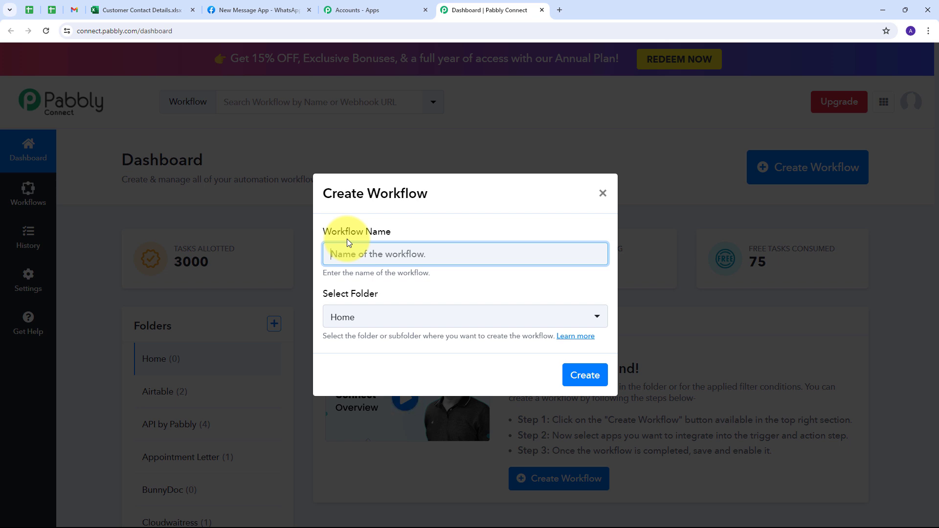
pyautogui.write('Send WhatsApp Message using MS Excel')
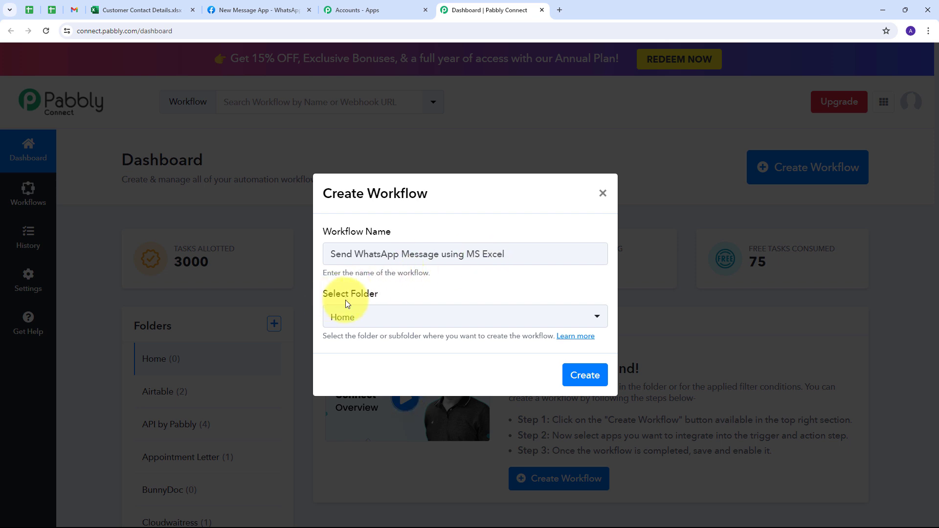
# Step: Assign the new workflow to the WhatsApp Cloud API folder and create it
pyautogui.click(520, 315)
pyautogui.scroll(-4, 410, 179)
pyautogui.scroll(-10, 410, 179)
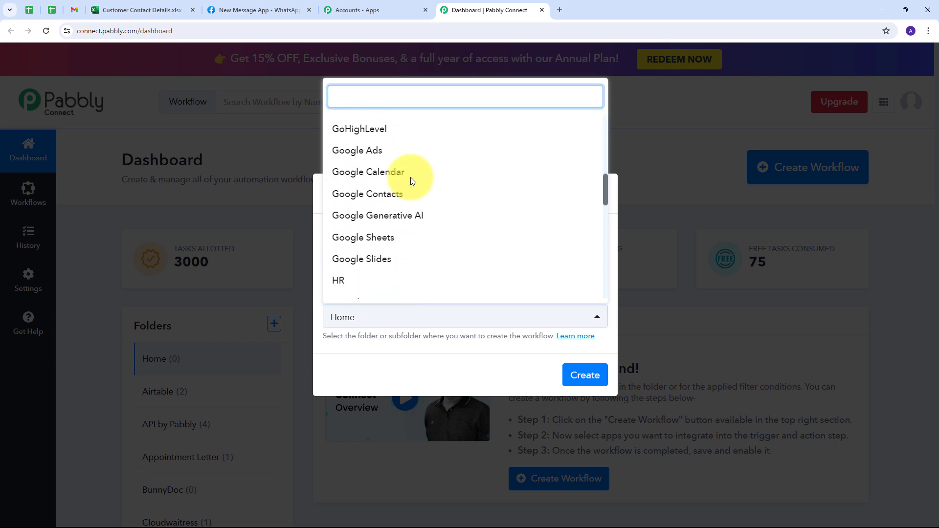
pyautogui.scroll(-5, 410, 182)
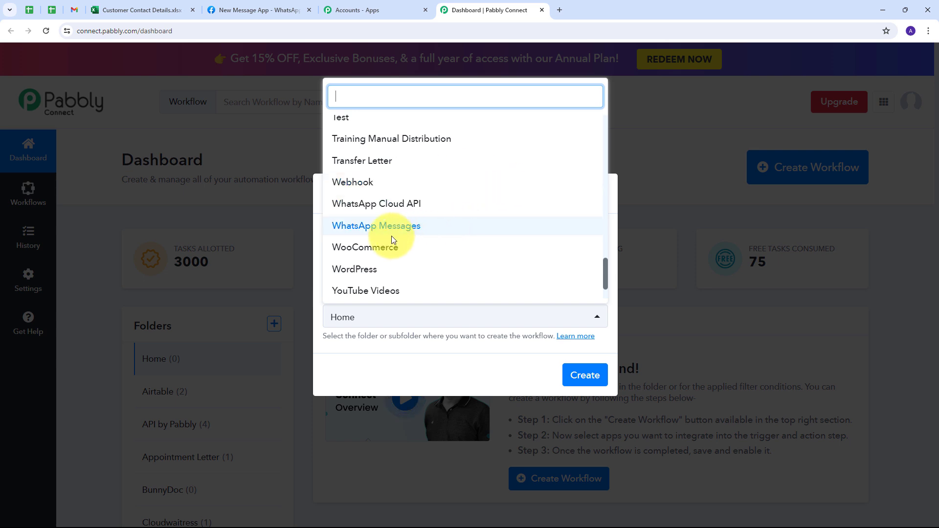
pyautogui.scroll(2, 347, 204)
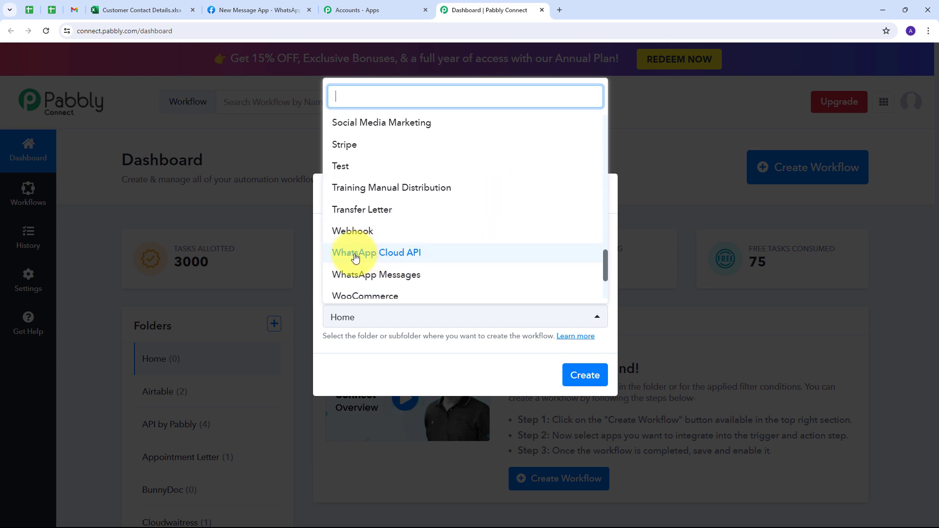
pyautogui.click(384, 253)
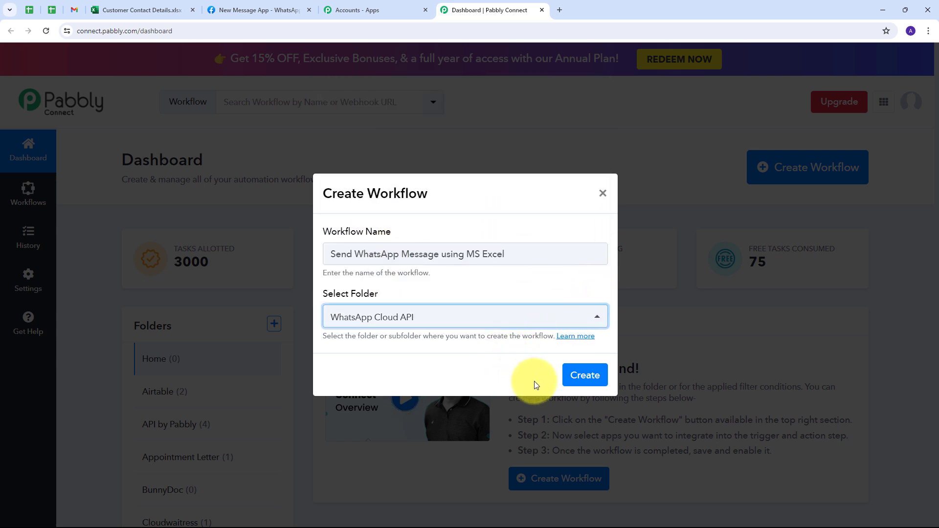
pyautogui.click(582, 377)
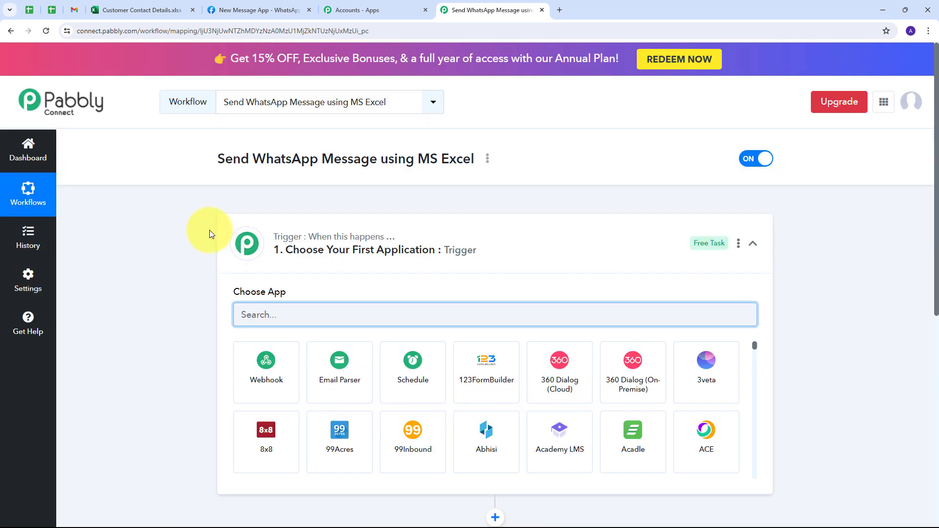
# Step: Set the workflow's trigger app to Microsoft Excel with the trigger event New Row in Worksheet
pyautogui.scroll(-2, 186, 218)
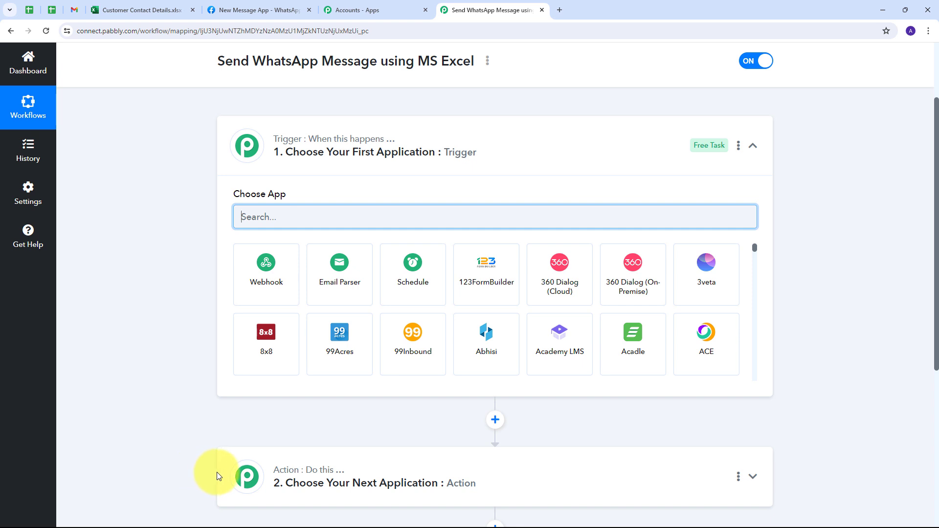
pyautogui.moveTo(356, 143)
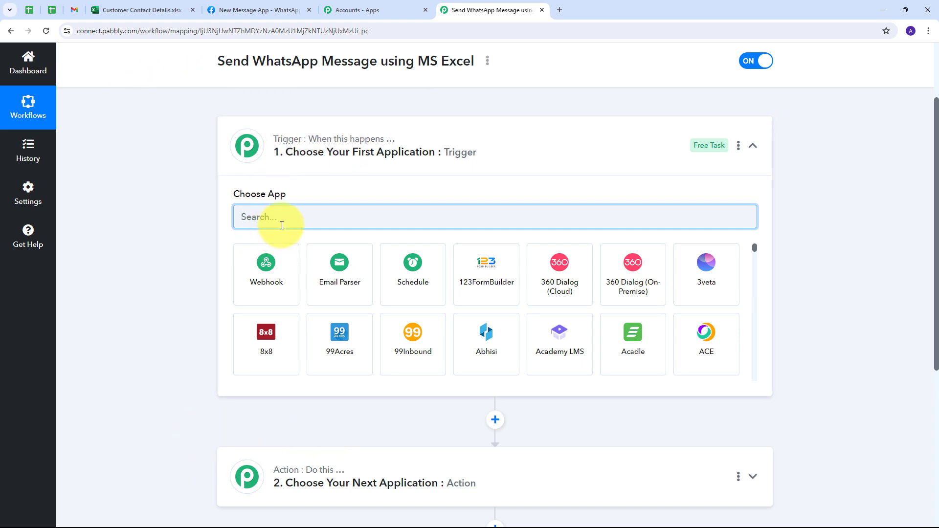
pyautogui.write('Microsoft Excel')
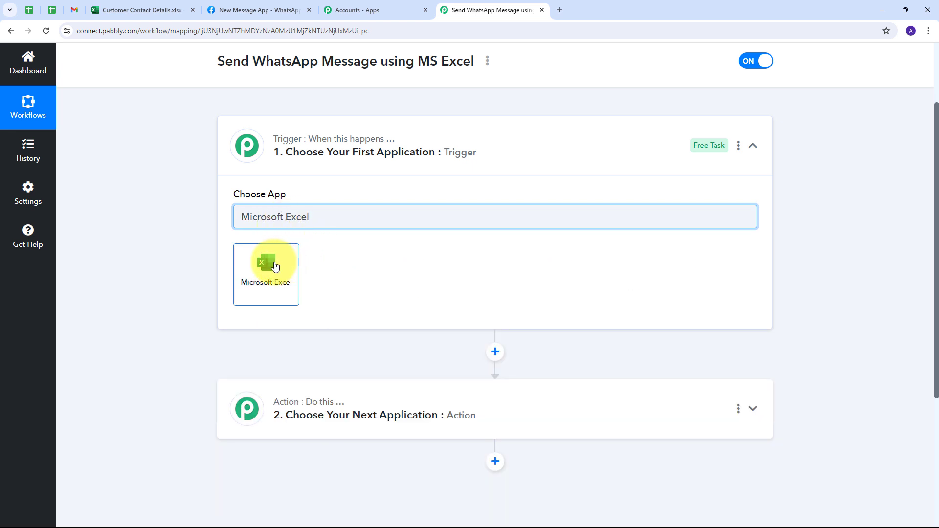
pyautogui.click(275, 266)
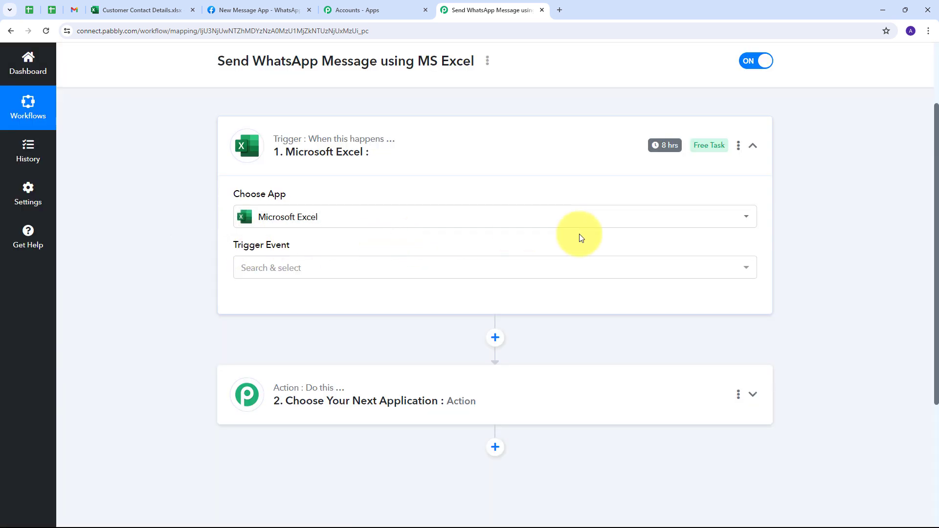
pyautogui.click(561, 269)
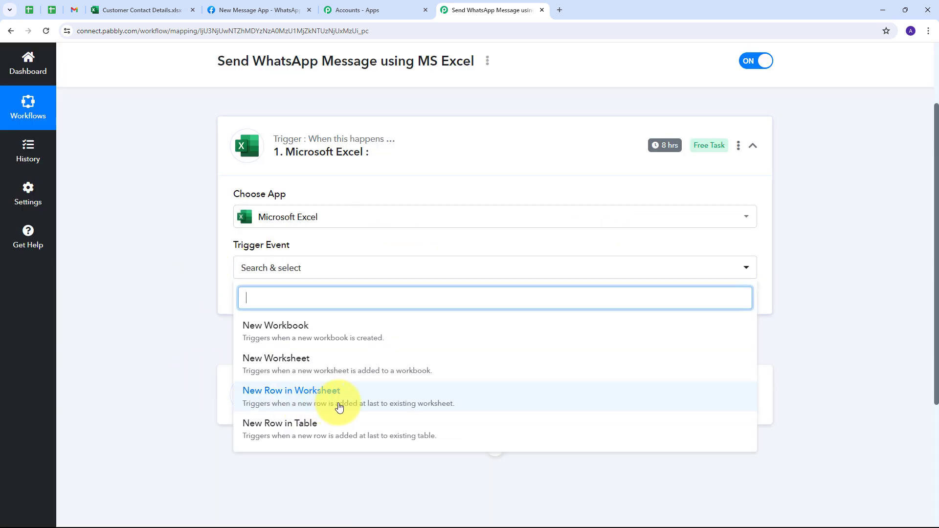
pyautogui.click(300, 399)
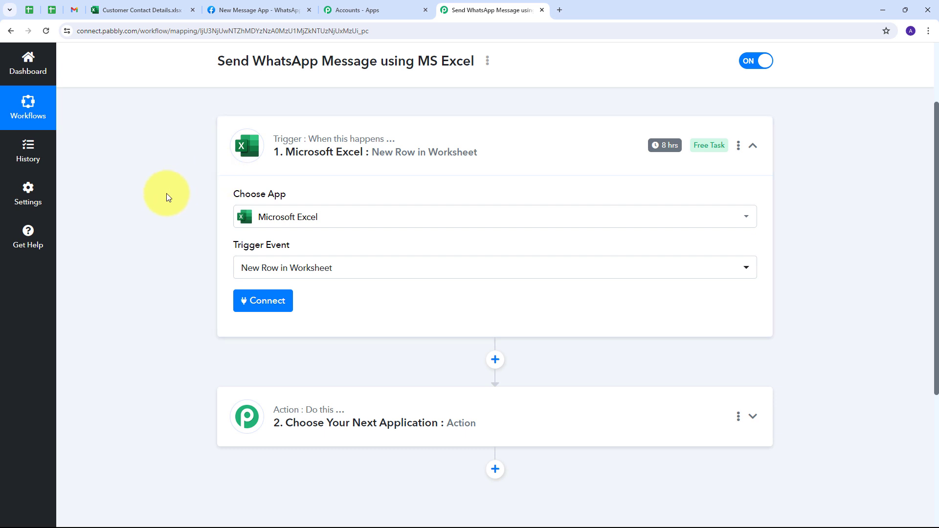
# Step: Add a new Microsoft Excel connection for the trigger and accept the permissions Pabbly Connect requests from the Microsoft account
pyautogui.click(258, 309)
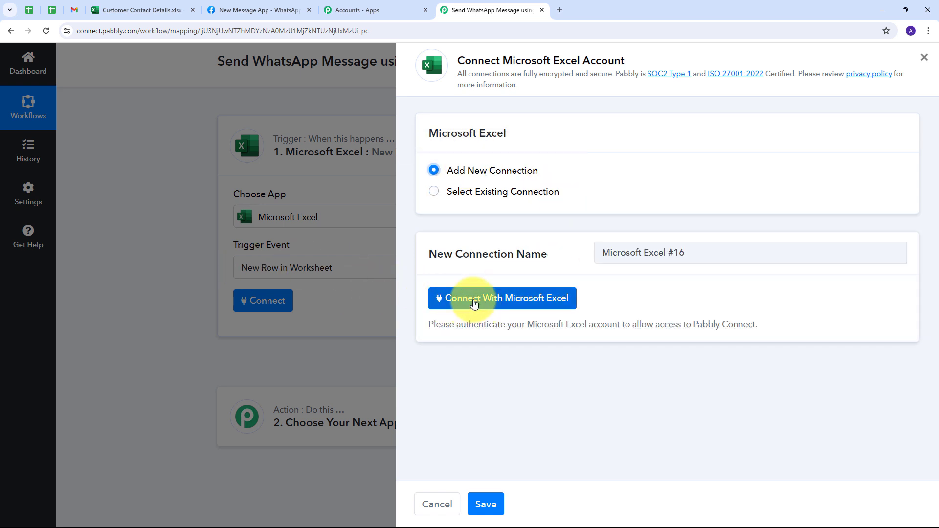
pyautogui.click(483, 300)
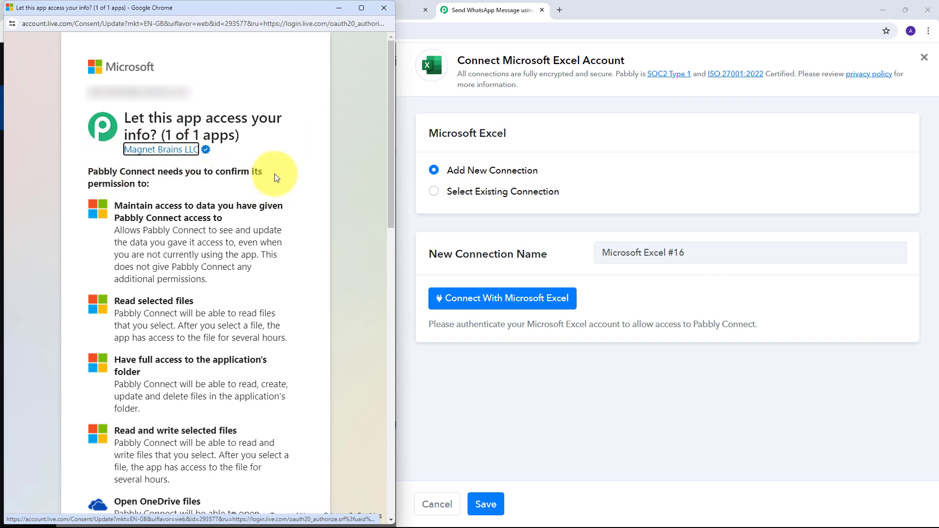
pyautogui.scroll(-15, 276, 177)
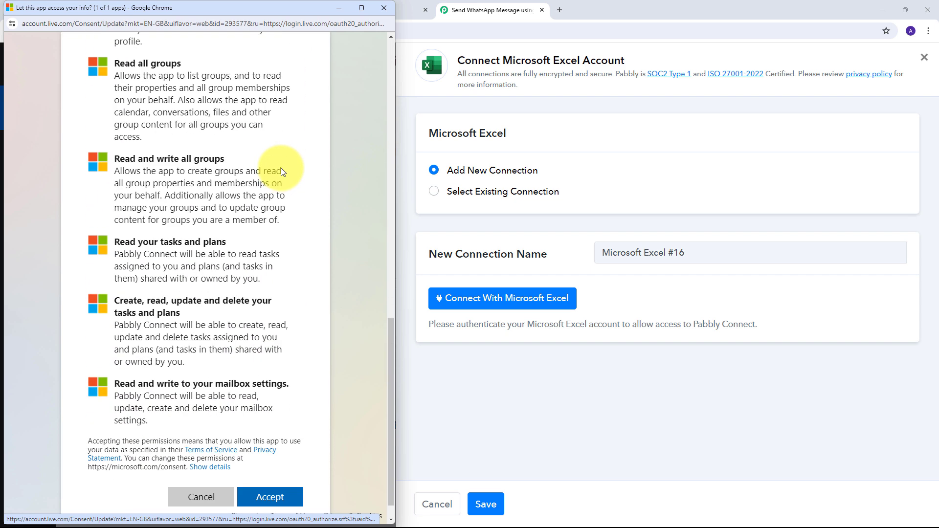
pyautogui.scroll(-1, 282, 171)
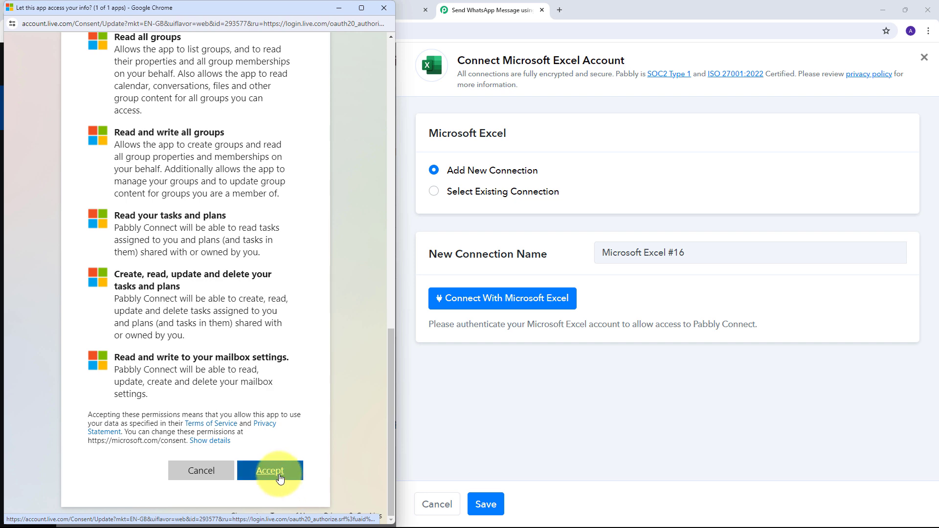
pyautogui.click(280, 478)
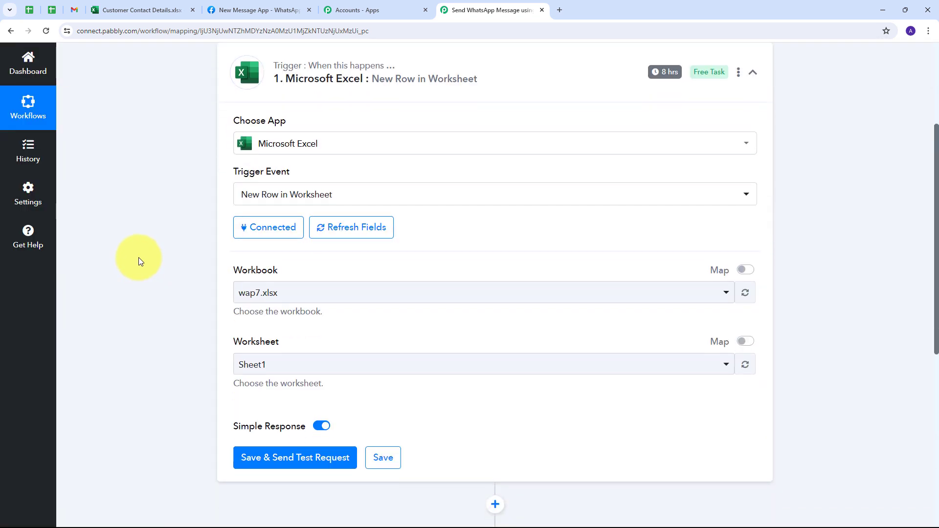
# Step: Check the customer contact spreadsheet in Excel, and set the trigger's workbook to Customer Contact Details.xlsx
pyautogui.scroll(-1, 139, 257)
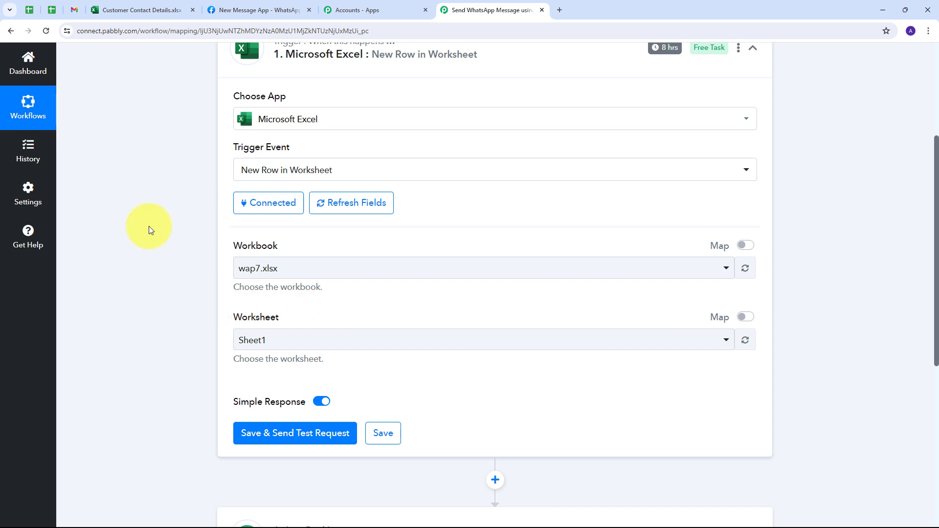
pyautogui.click(136, 9)
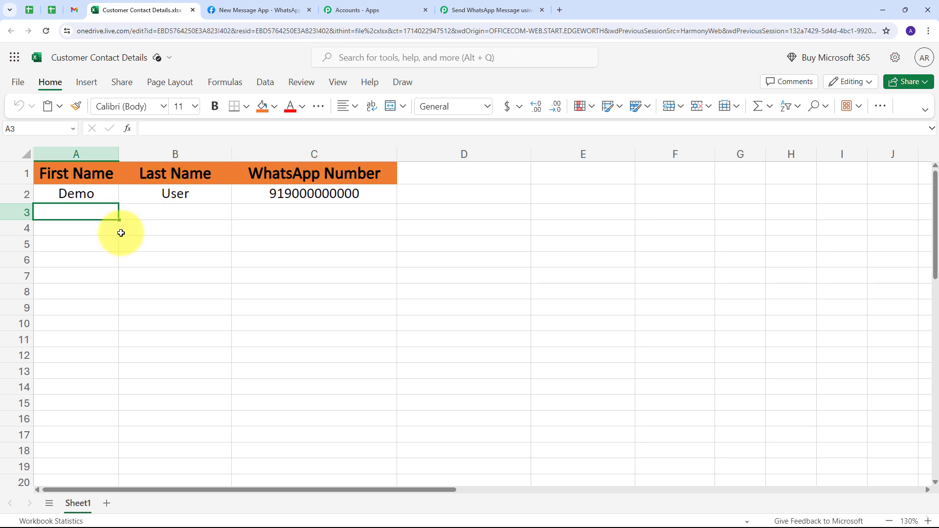
pyautogui.click(477, 11)
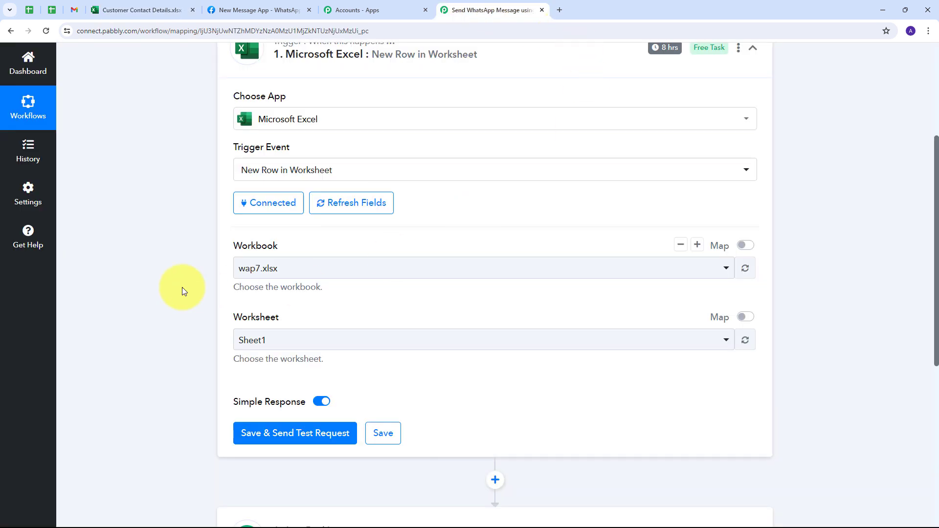
pyautogui.click(466, 273)
pyautogui.scroll(-5, 311, 362)
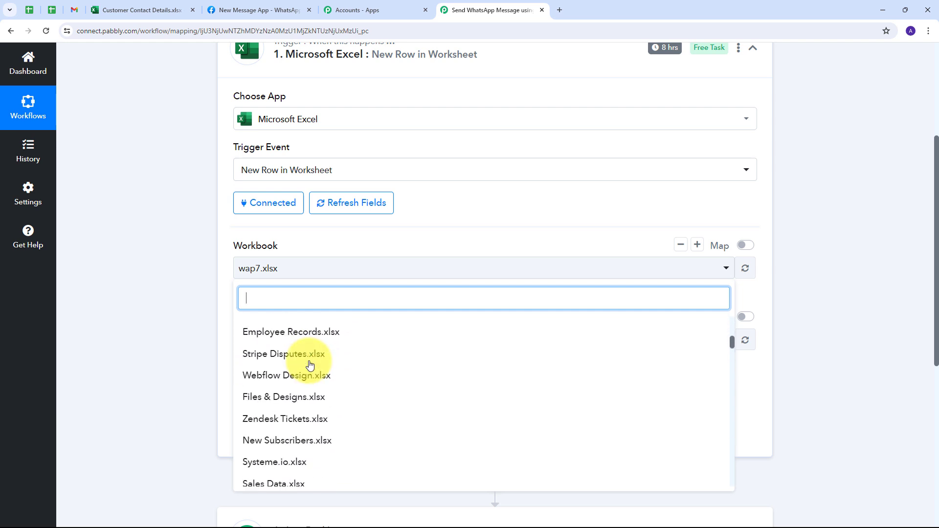
pyautogui.scroll(-6, 310, 364)
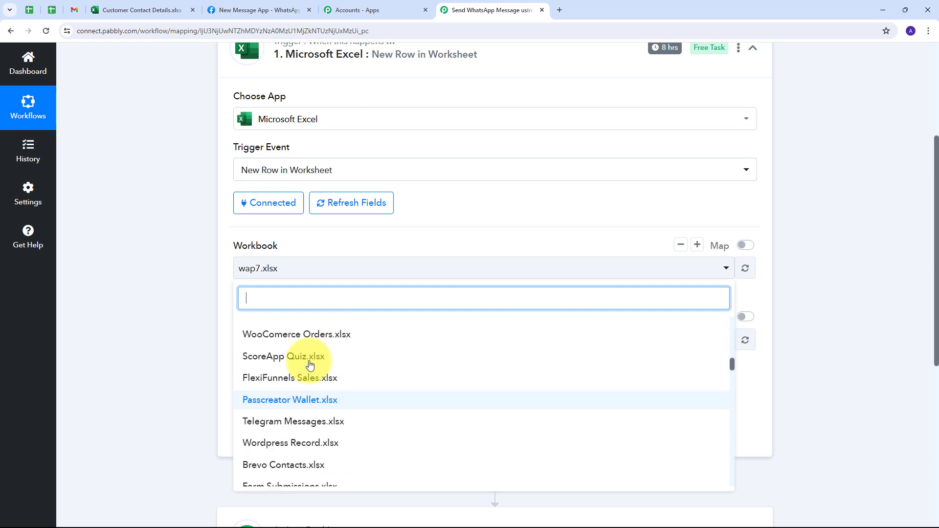
pyautogui.scroll(-8, 310, 365)
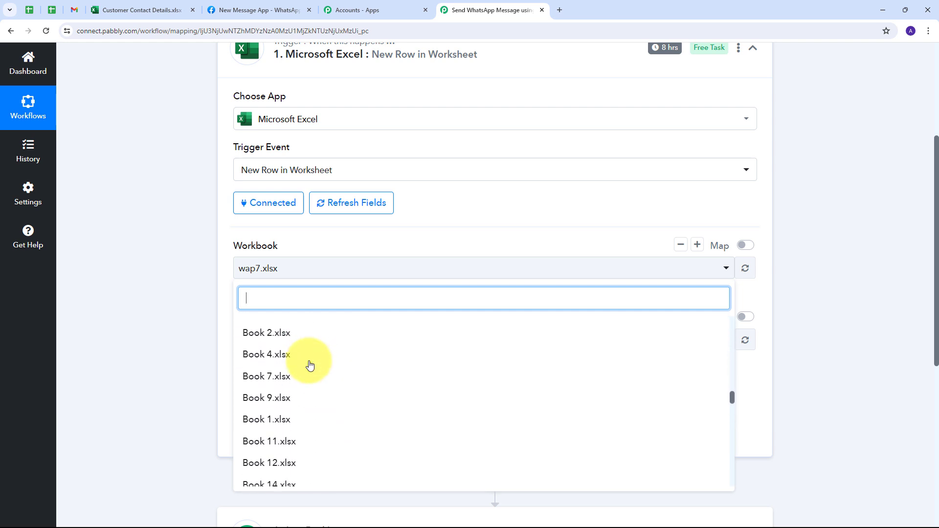
pyautogui.scroll(2, 311, 365)
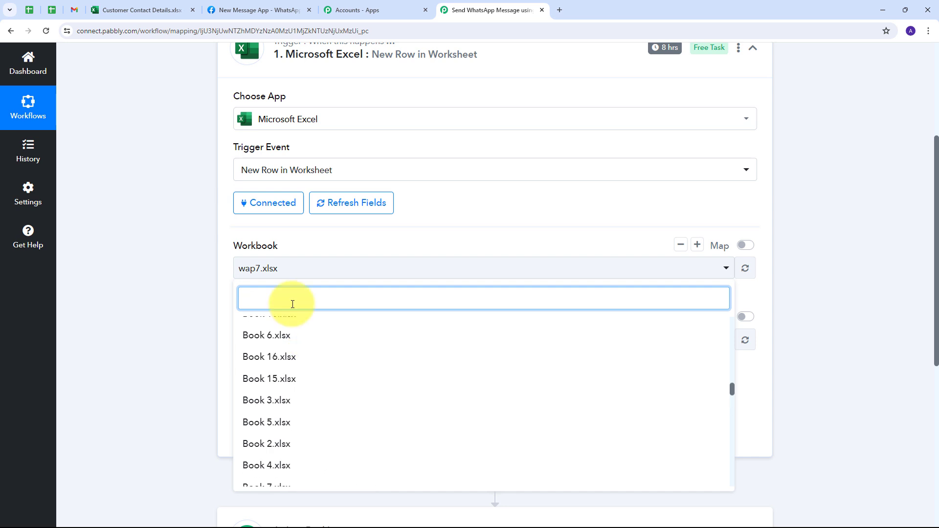
pyautogui.write('Cus')
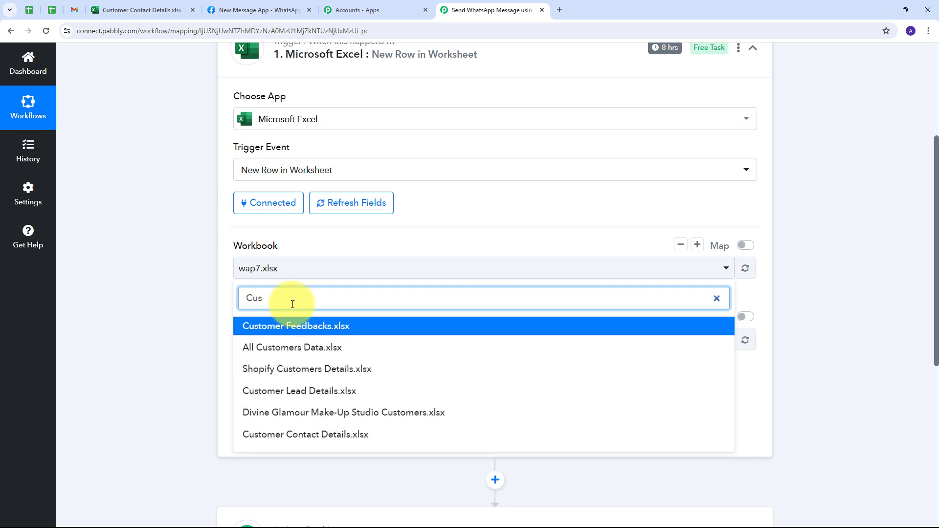
pyautogui.write('tomer')
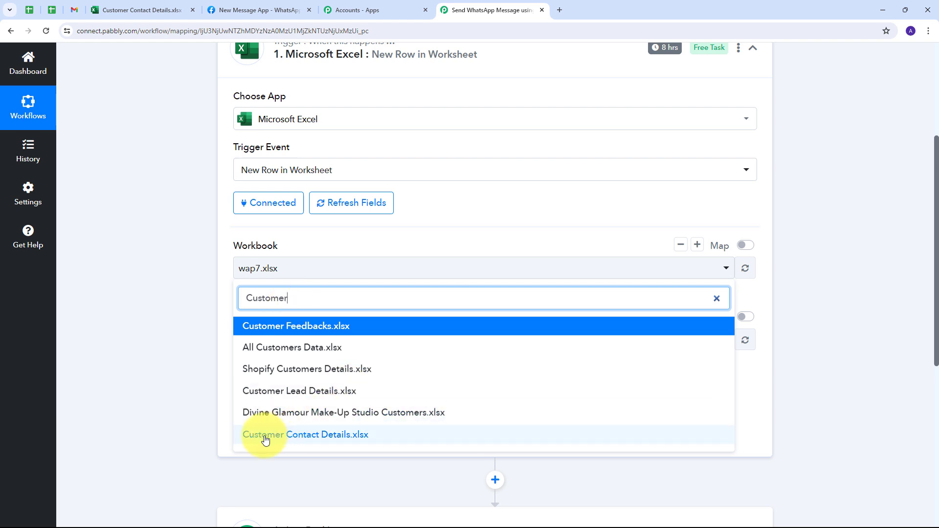
pyautogui.click(303, 435)
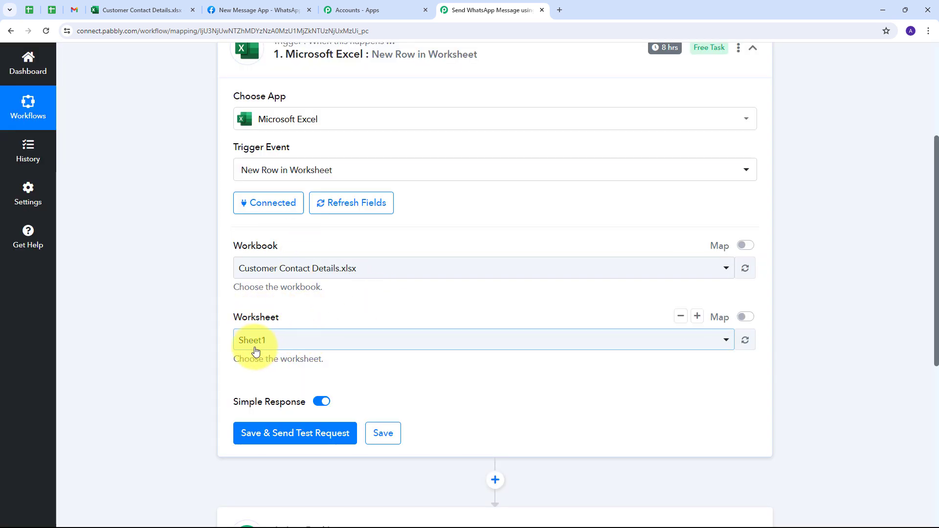
# Step: Save the Microsoft Excel trigger with worksheet Sheet1 and send a test request
pyautogui.scroll(1, 362, 296)
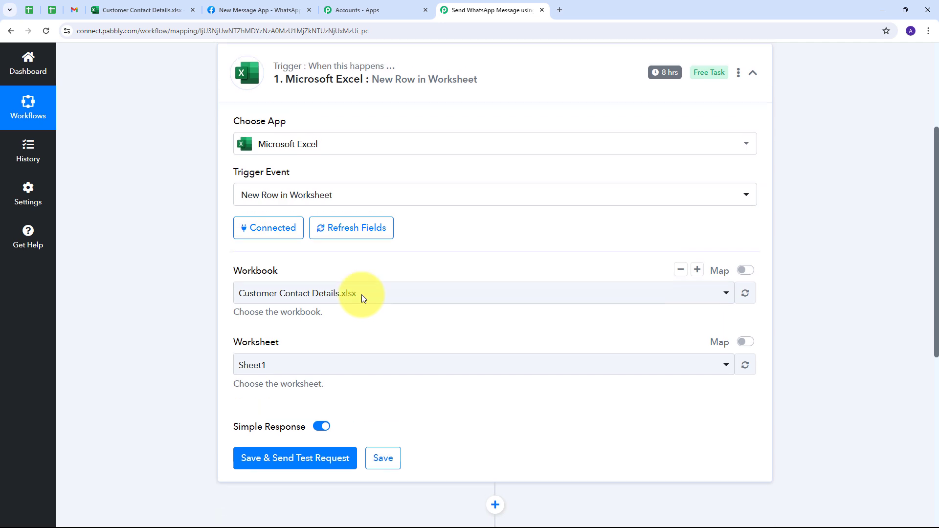
pyautogui.scroll(-3, 362, 294)
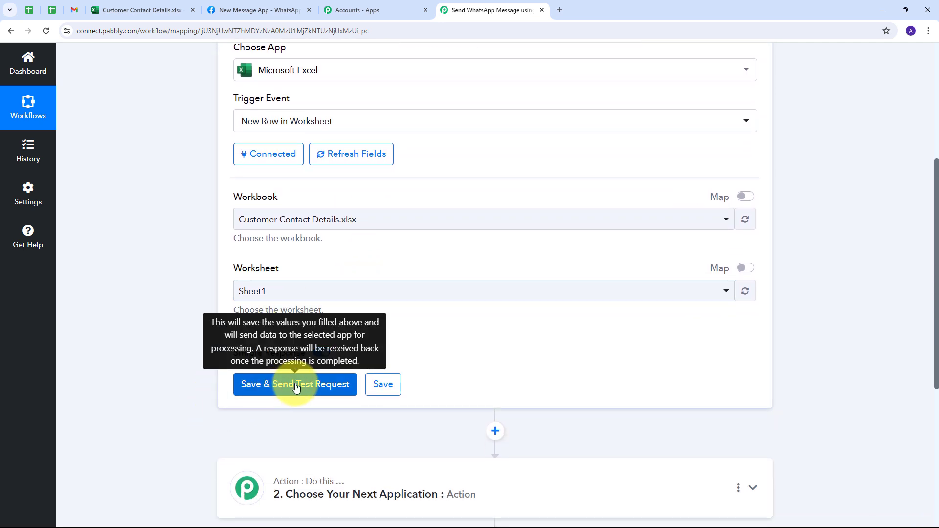
pyautogui.click(296, 385)
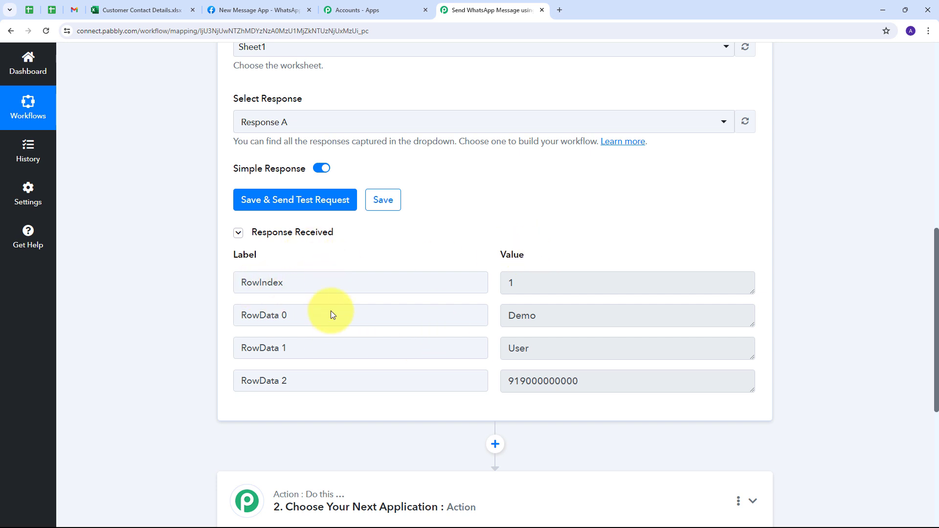
# Step: Examine the trigger's received response, comparing its row data values for first name, last name and WhatsApp number, and review the trigger settings
pyautogui.click(582, 316)
pyautogui.moveTo(582, 316); pyautogui.dragTo(459, 315)
pyautogui.moveTo(574, 348); pyautogui.dragTo(405, 353)
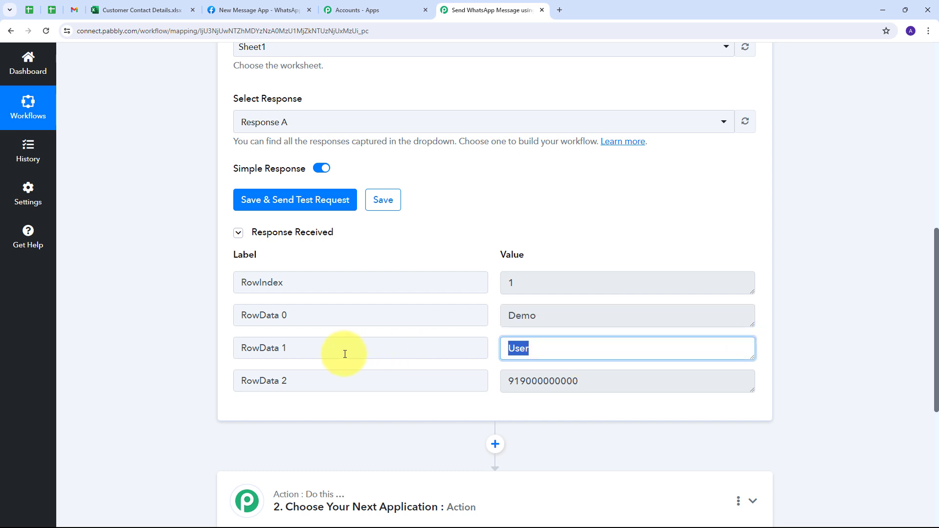
pyautogui.moveTo(605, 386); pyautogui.dragTo(466, 276)
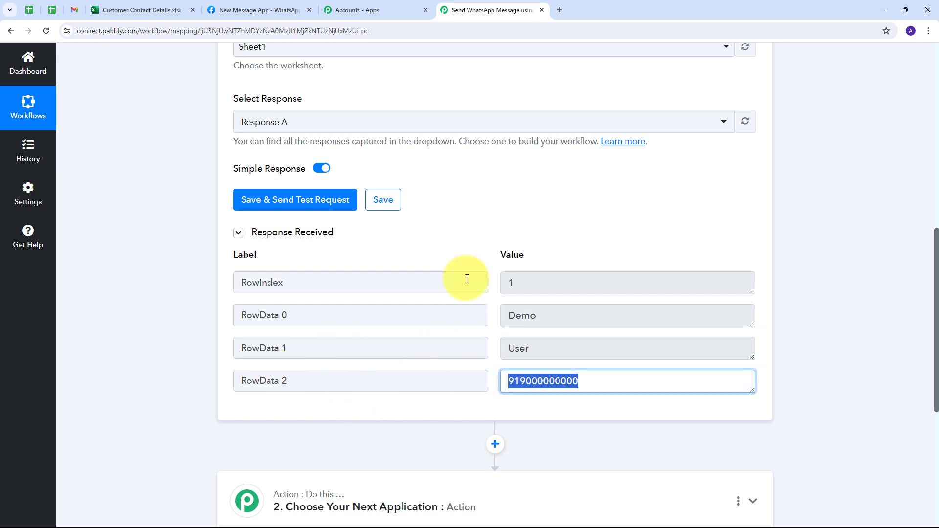
pyautogui.click(471, 253)
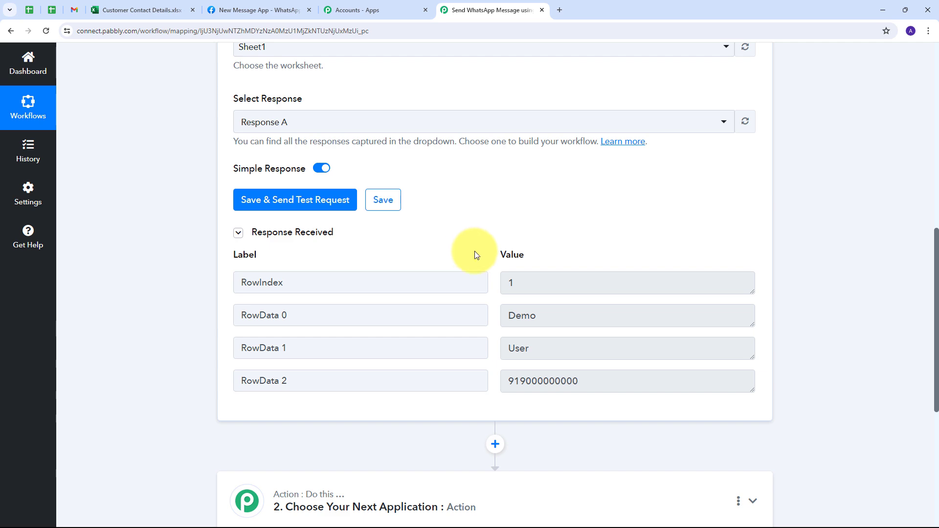
pyautogui.scroll(9, 475, 254)
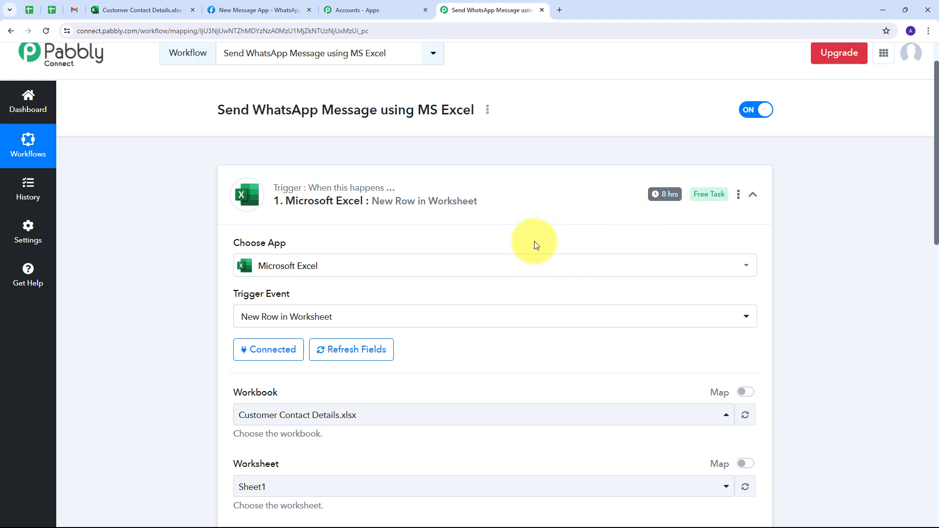
pyautogui.scroll(-2, 558, 242)
pyautogui.scroll(-8, 558, 242)
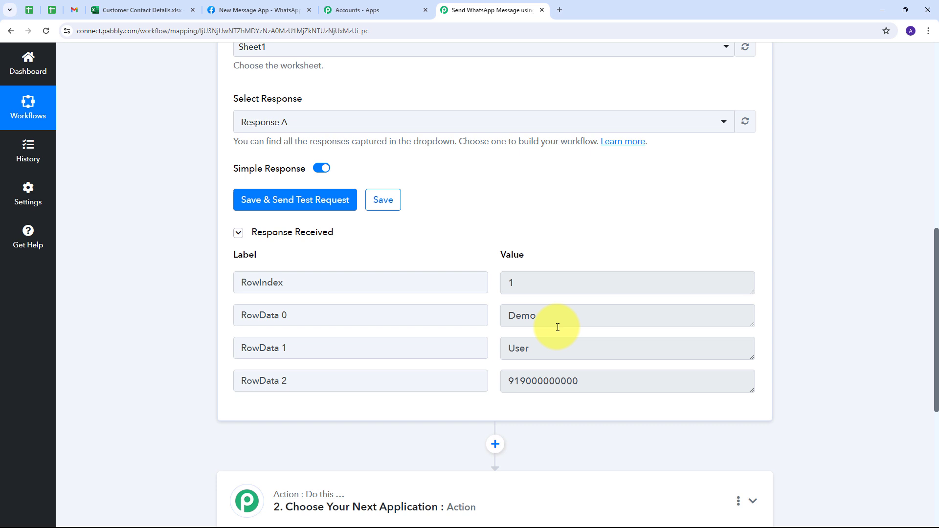
# Step: Set the workflow's action app to WhatsApp Cloud API with the action event Send Template Message
pyautogui.scroll(-4, 577, 216)
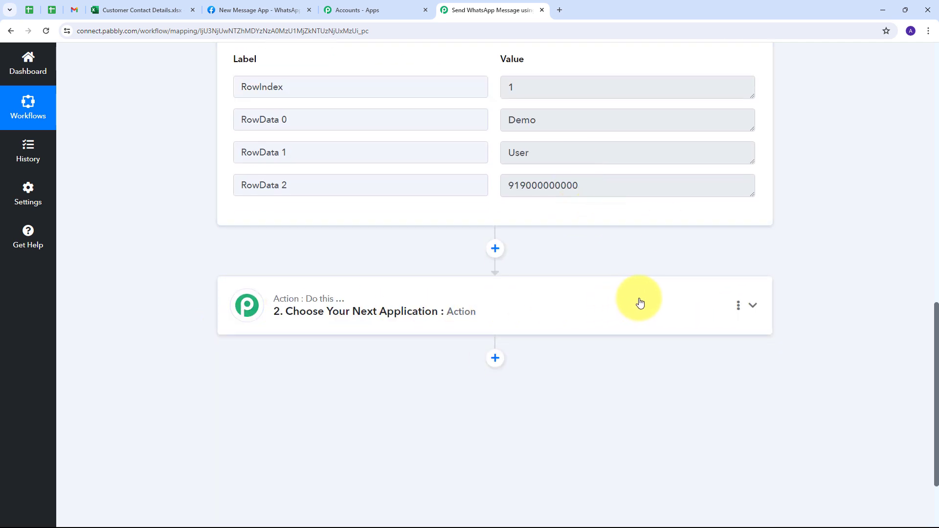
pyautogui.click(705, 307)
pyautogui.scroll(4, 404, 284)
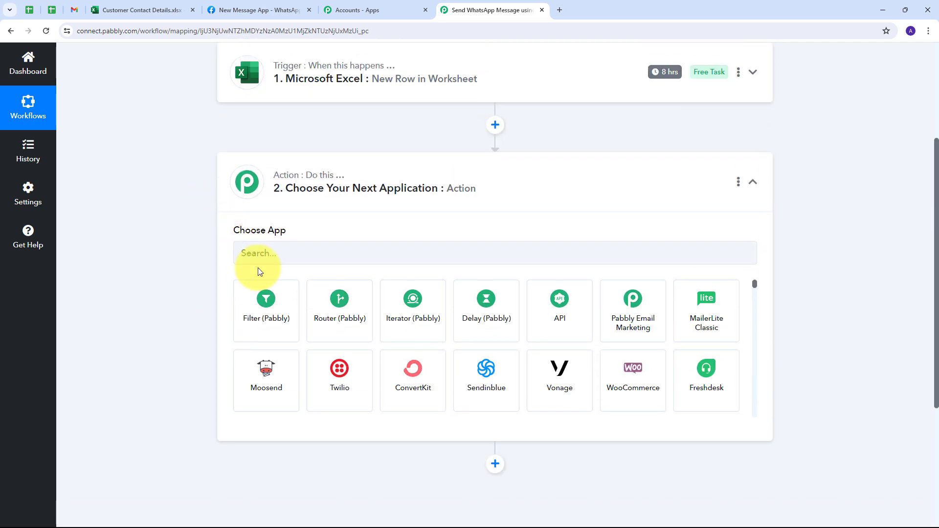
pyautogui.click(278, 248)
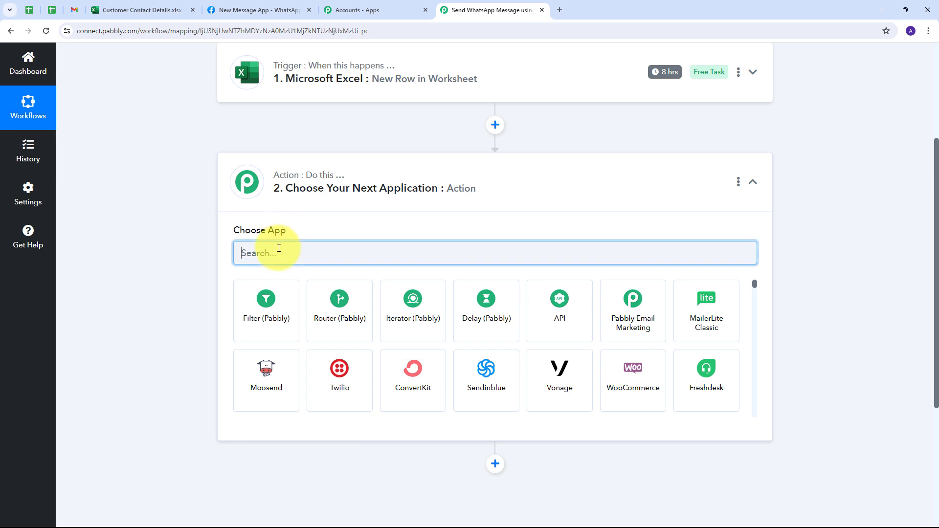
pyautogui.write('Whatsapp')
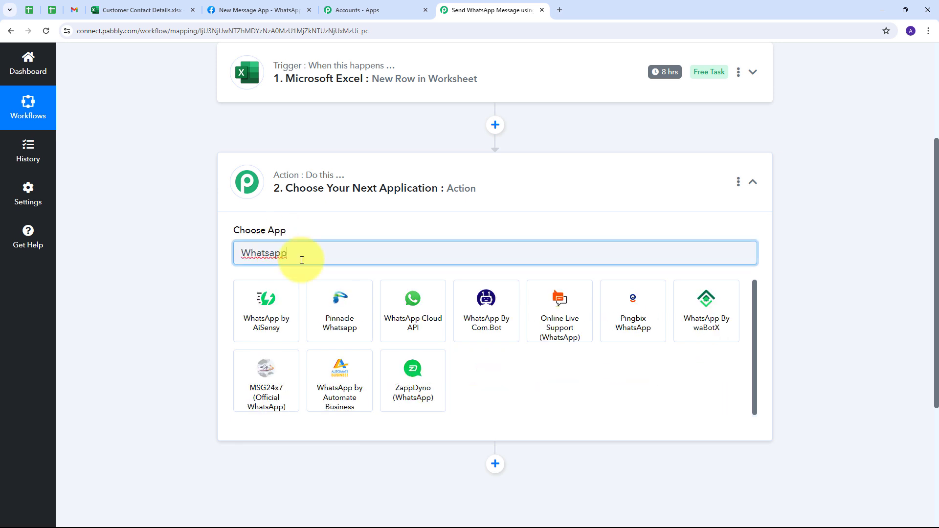
pyautogui.click(405, 303)
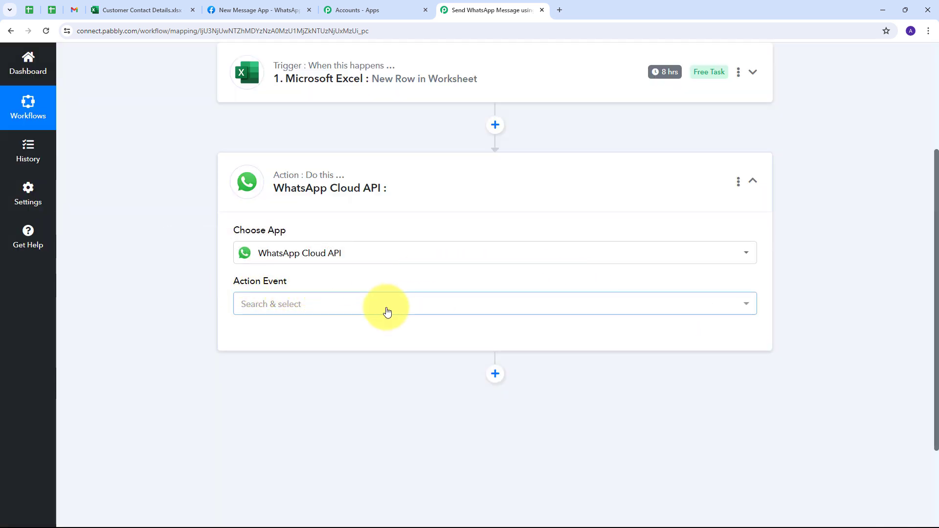
pyautogui.click(436, 312)
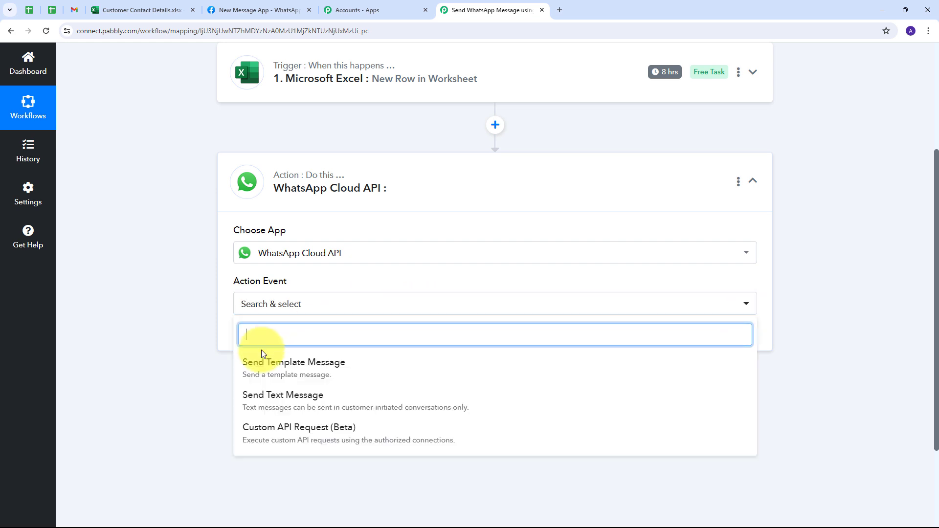
pyautogui.click(308, 372)
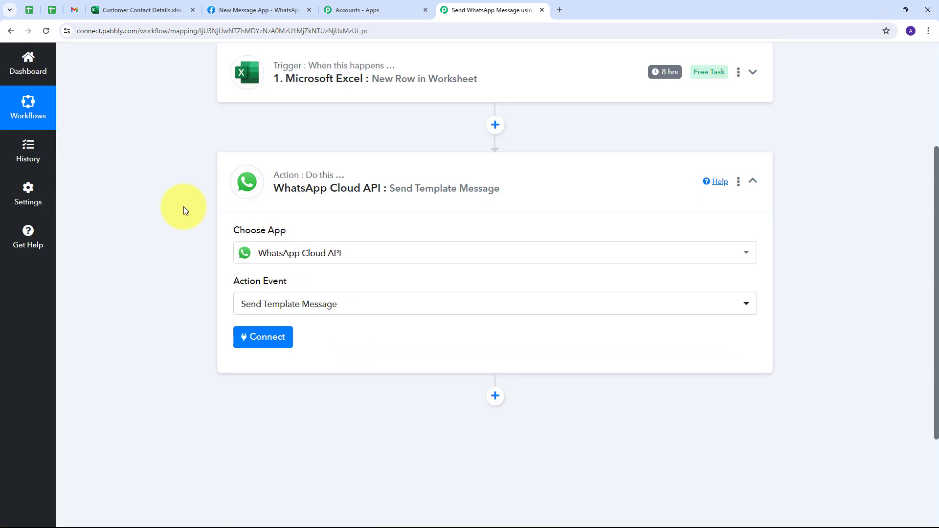
# Step: Start adding a new WhatsApp Cloud API connection for the action
pyautogui.click(260, 345)
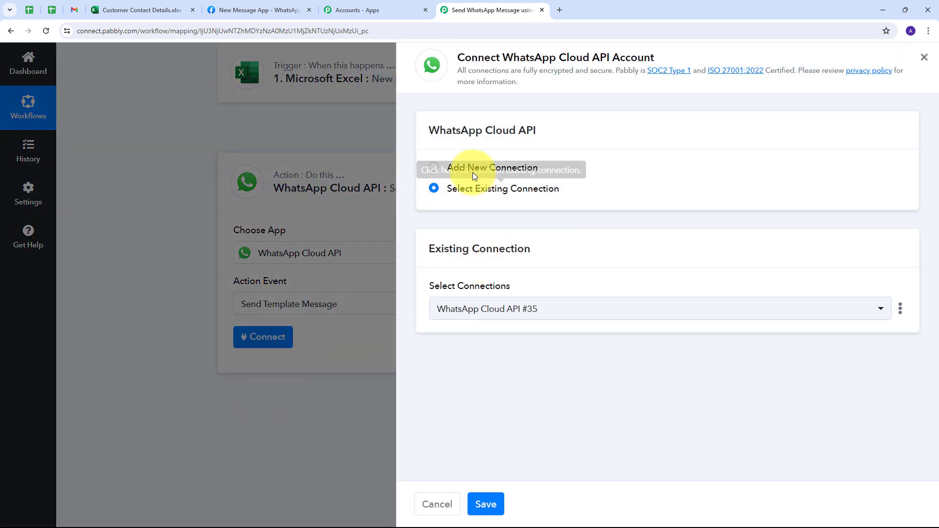
pyautogui.click(472, 170)
pyautogui.scroll(-2, 446, 230)
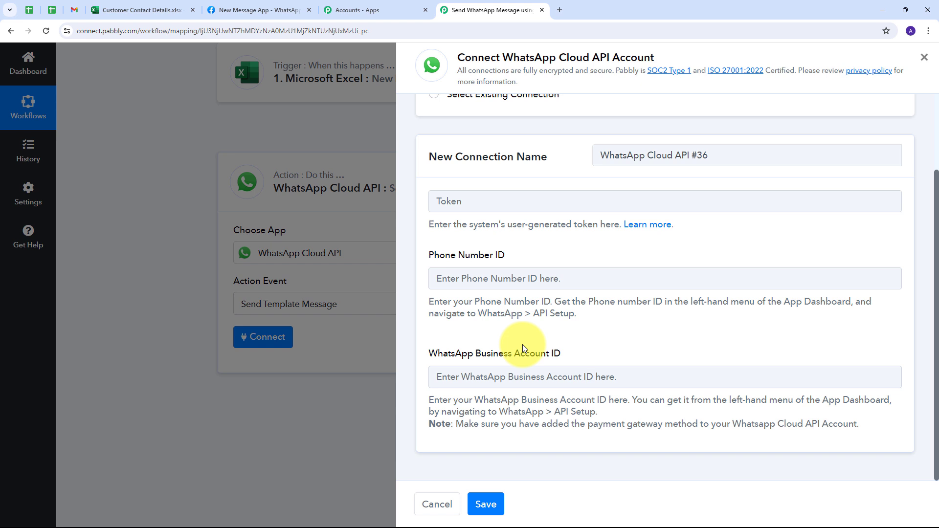
# Step: Open the token help thread on the Pabbly forum, look over its WhatsApp Cloud API setup and permanent token videos, and return to the workflow
pyautogui.click(647, 230)
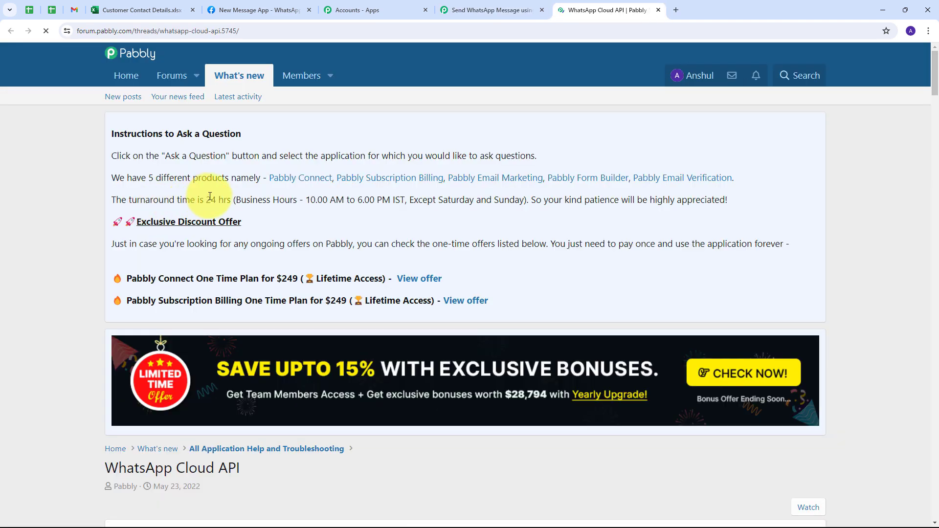
pyautogui.scroll(-6, 209, 195)
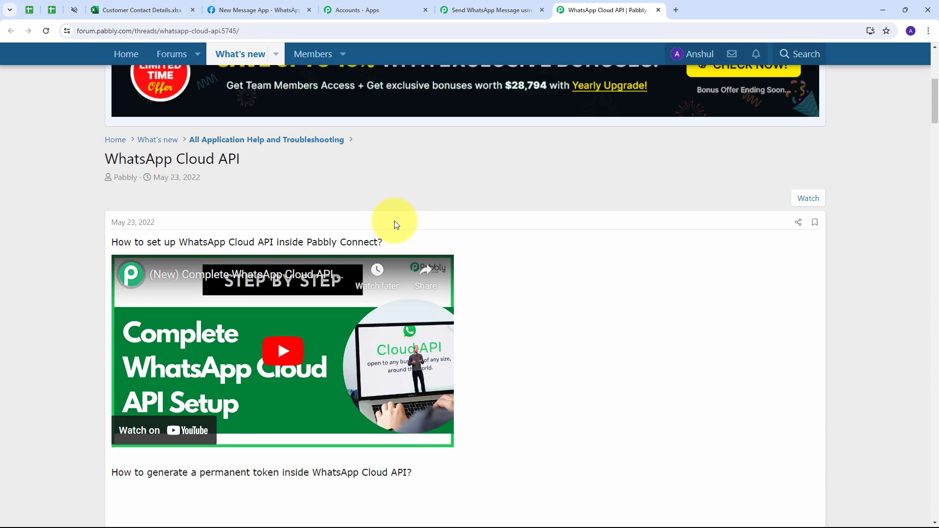
pyautogui.scroll(-4, 543, 245)
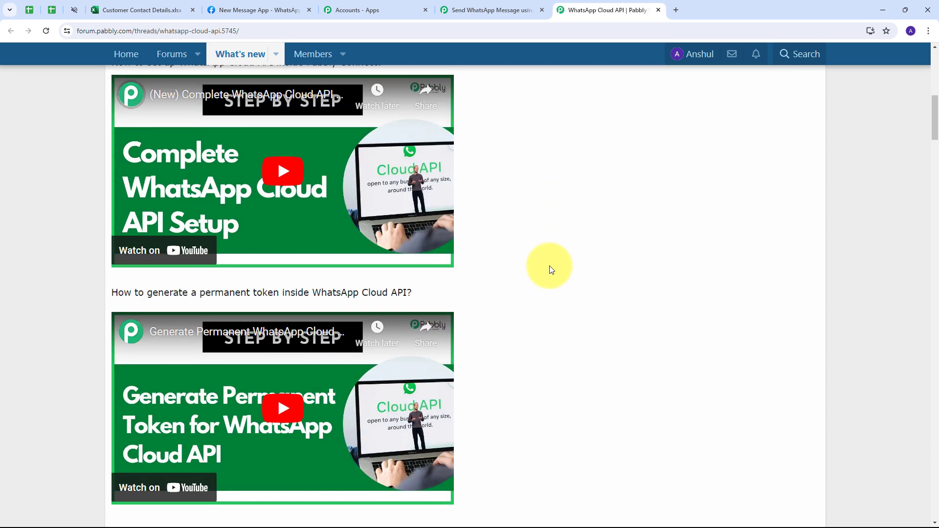
pyautogui.scroll(1, 551, 270)
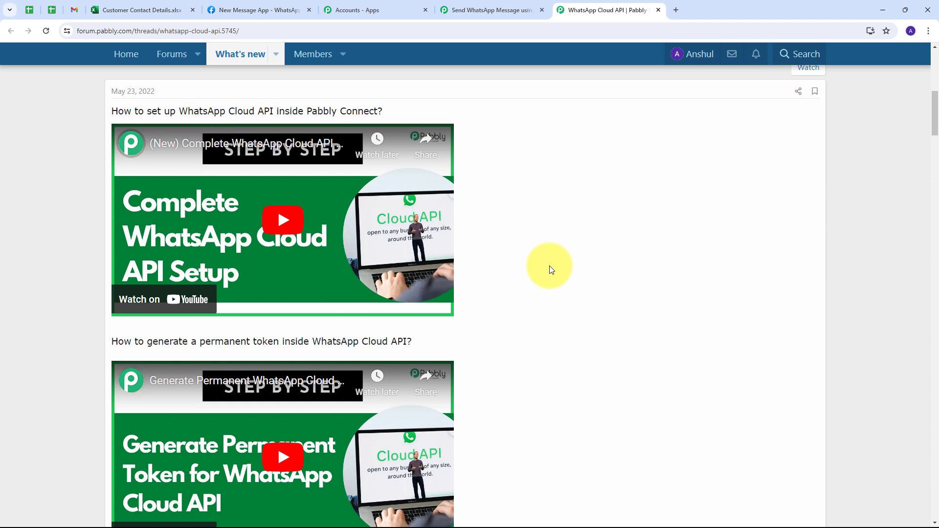
pyautogui.scroll(-1, 550, 266)
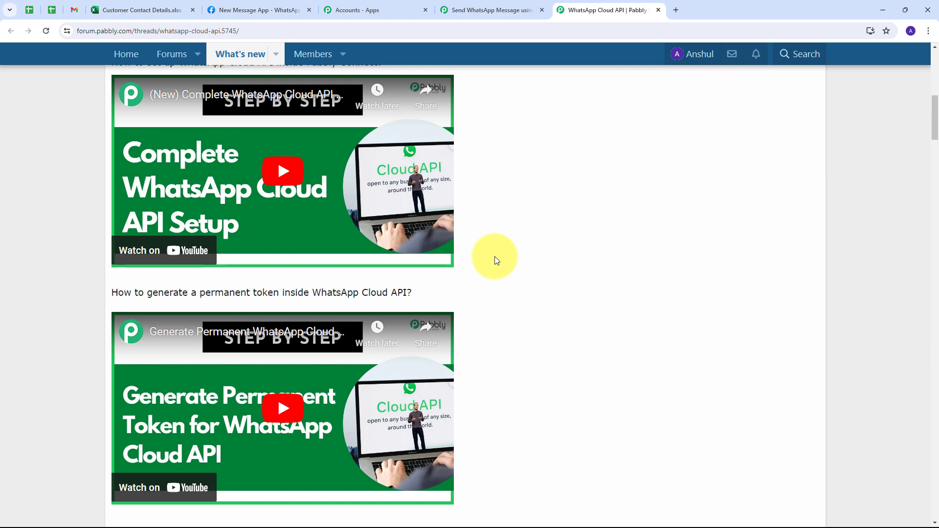
pyautogui.click(503, 9)
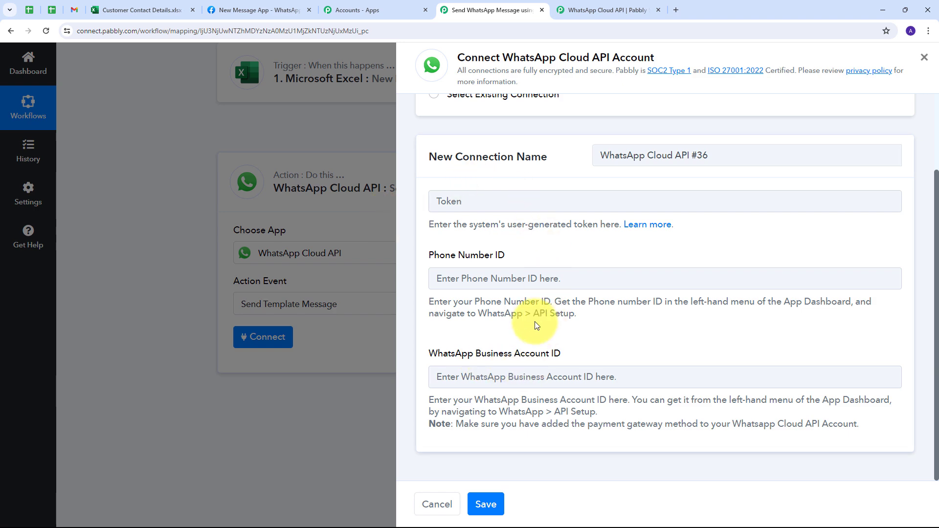
# Step: Switch to Meta for Developers and refresh the temporary access token in New Message App's WhatsApp API setup
pyautogui.click(247, 12)
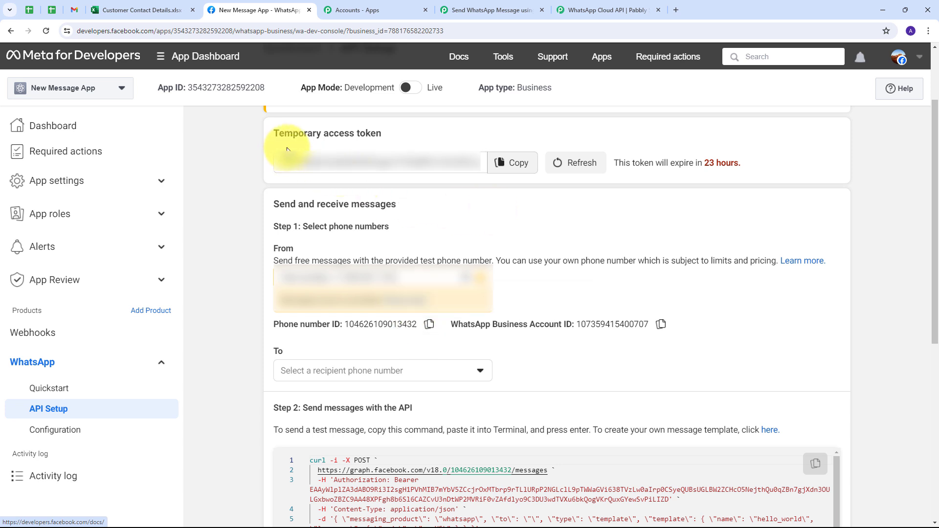
pyautogui.click(575, 163)
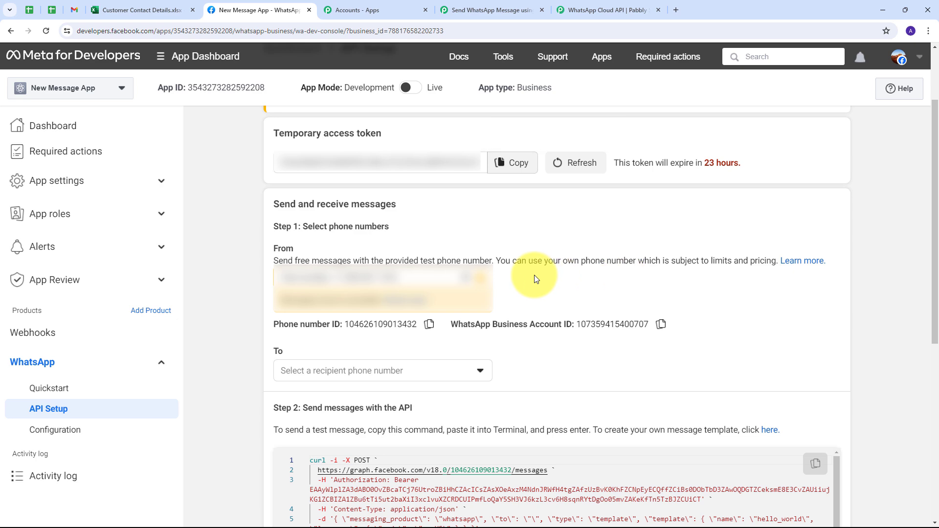
# Step: Return to the workflow and save the new WhatsApp Cloud API connection with its access token, phone number ID and WhatsApp Business Account ID
pyautogui.hotkey('ctrl', '7')
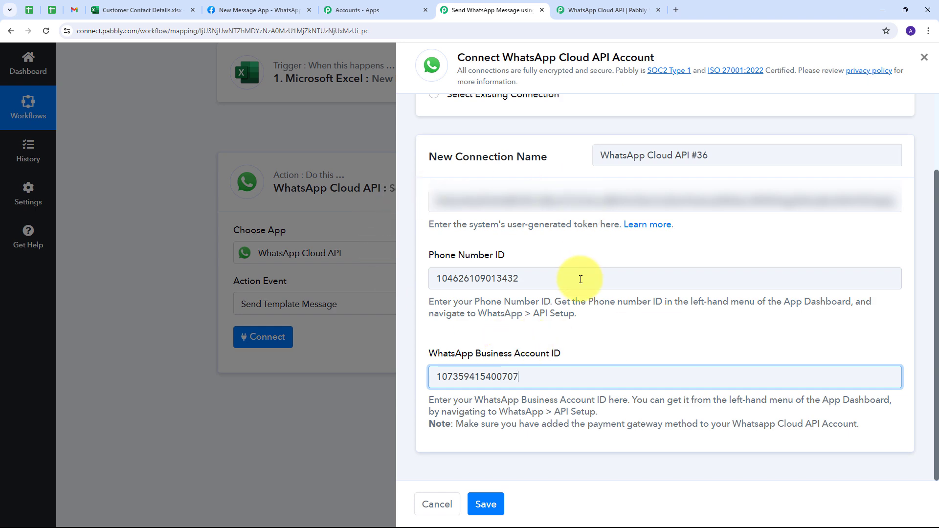
pyautogui.click(485, 504)
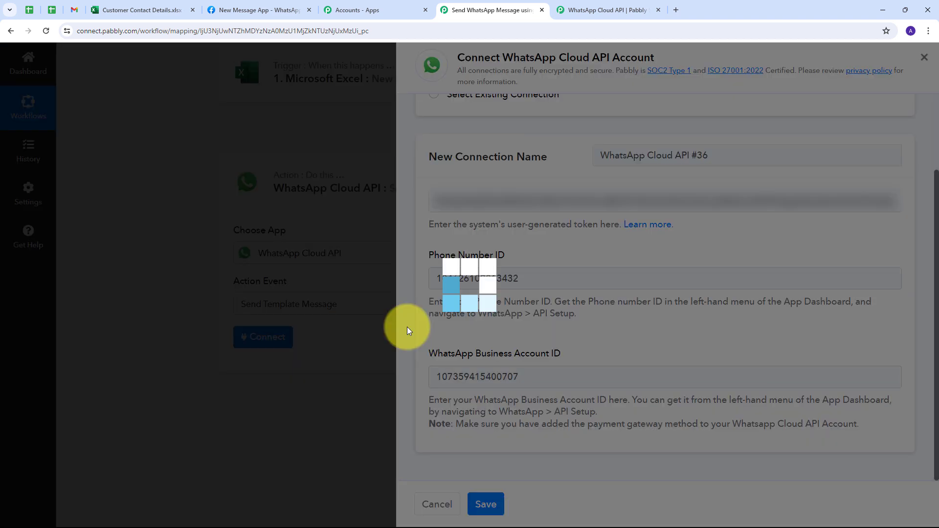
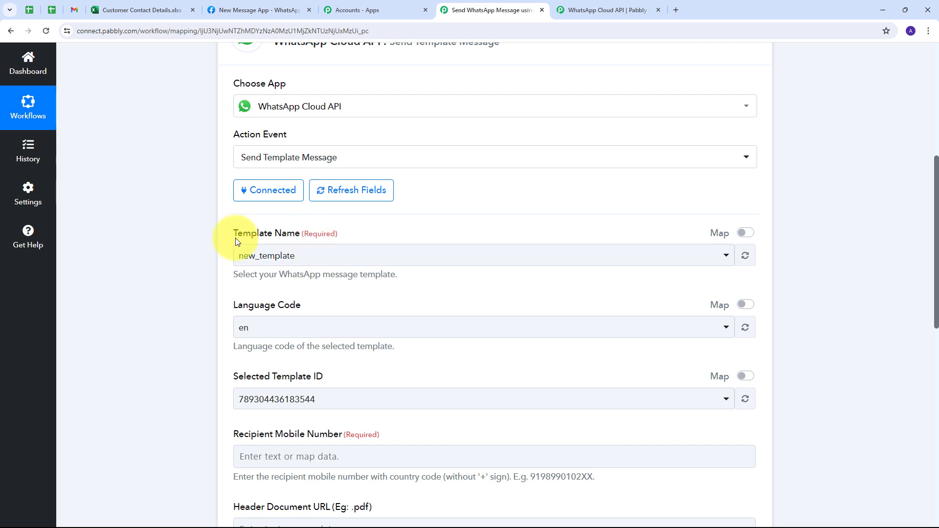
# Step: Open the message templates in WhatsApp Manager from the app's API setup and examine the new_product_launch template
pyautogui.click(239, 7)
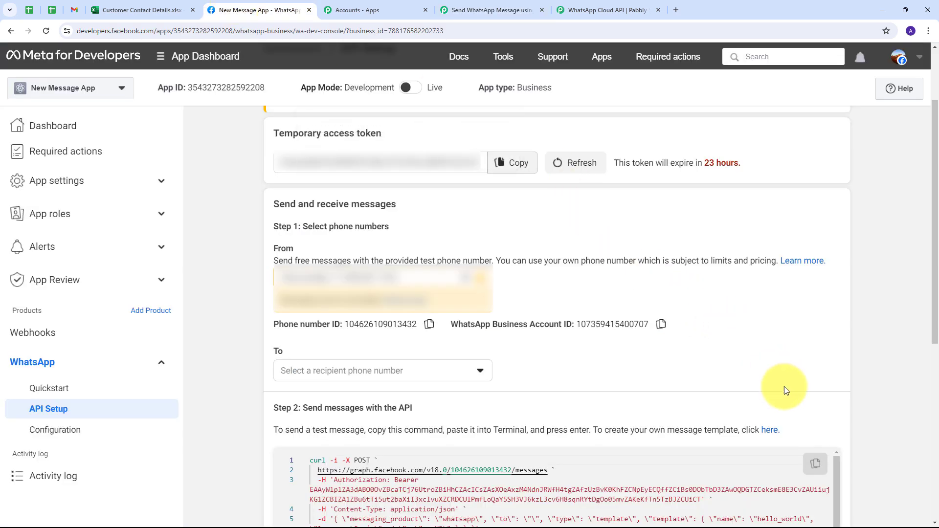
pyautogui.click(770, 433)
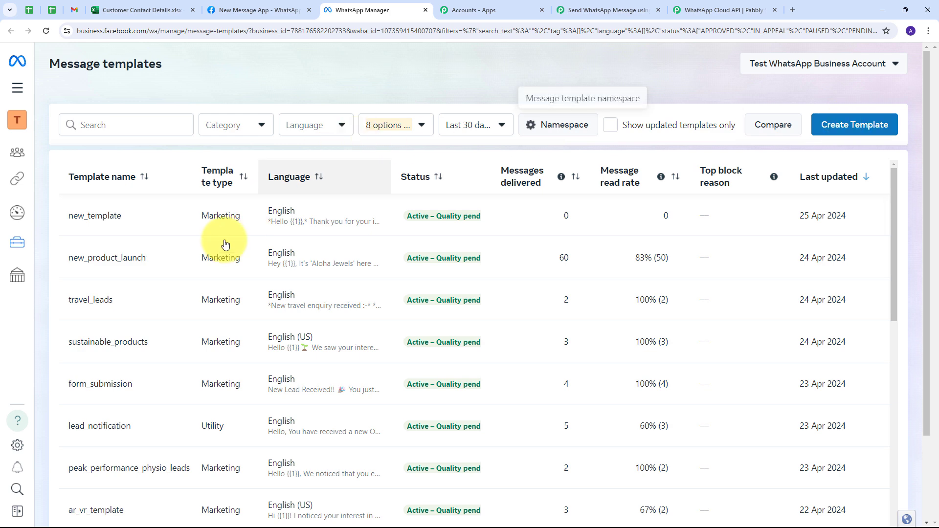
pyautogui.moveTo(76, 262)
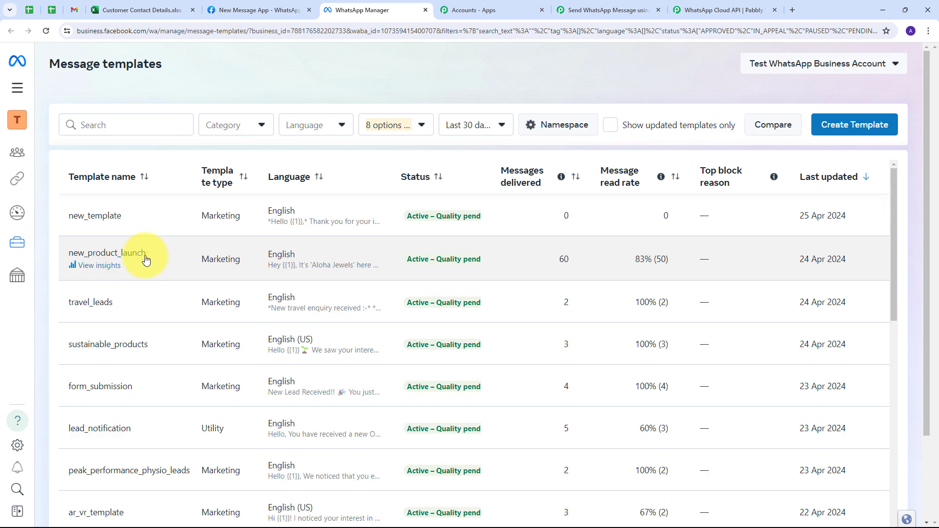
pyautogui.click(100, 254)
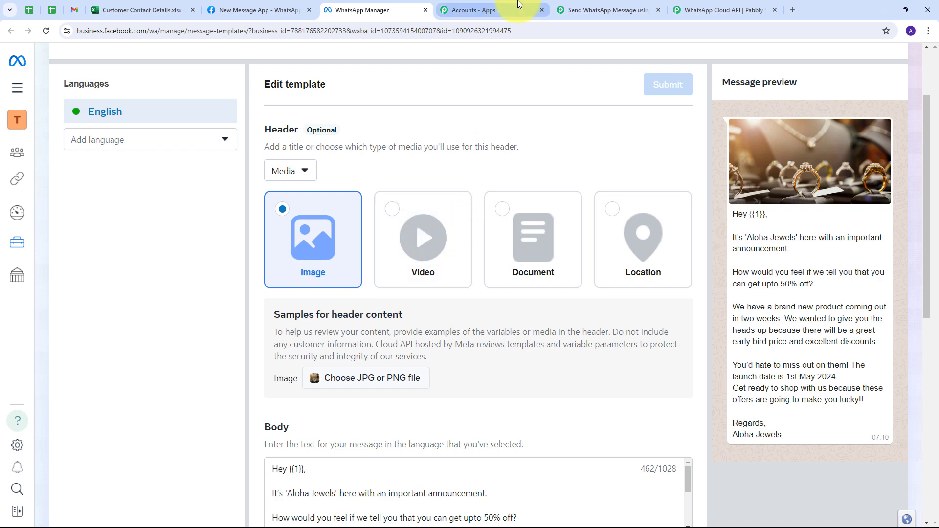
# Step: Switch back to the Pabbly Connect workflow and set the action's template name to new_product_launch
pyautogui.click(618, 2)
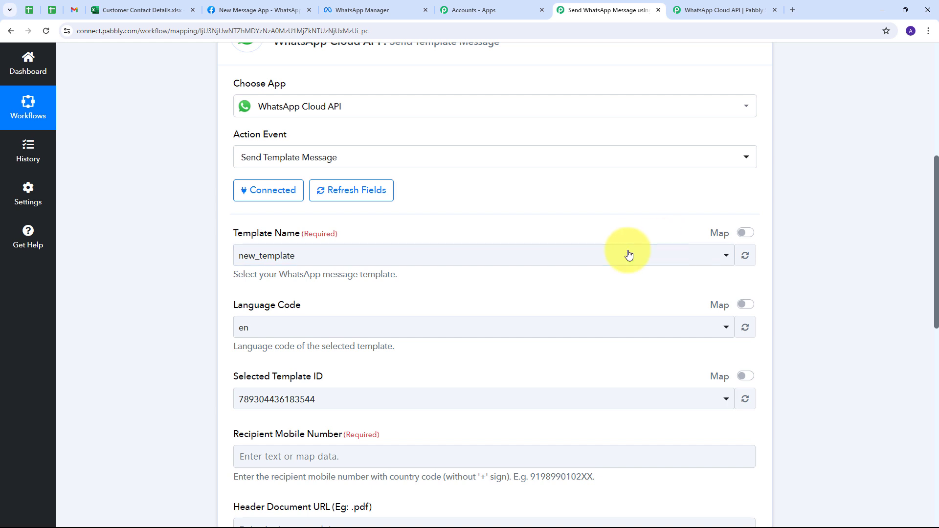
pyautogui.click(575, 257)
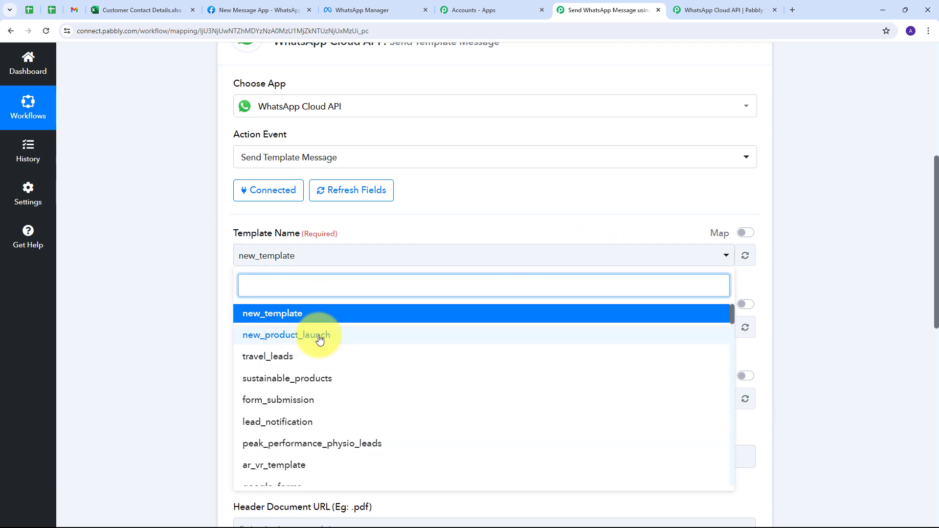
pyautogui.scroll(-4, 314, 336)
pyautogui.scroll(2, 333, 383)
pyautogui.scroll(2, 333, 384)
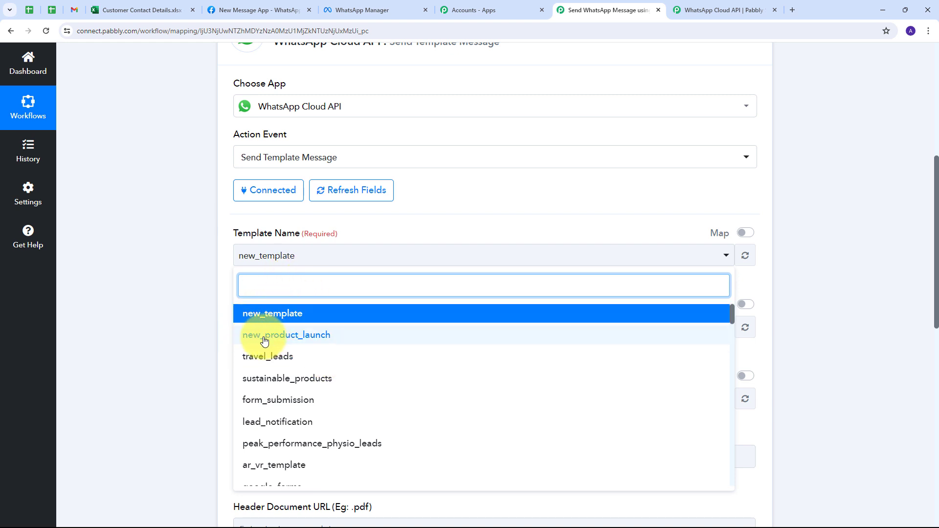
pyautogui.click(313, 336)
pyautogui.scroll(-2, 239, 219)
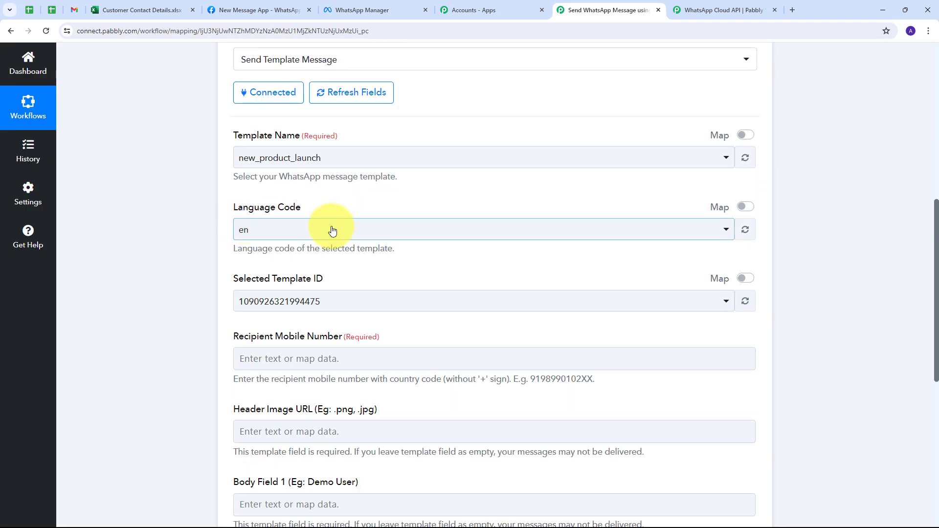
pyautogui.scroll(-3, 303, 283)
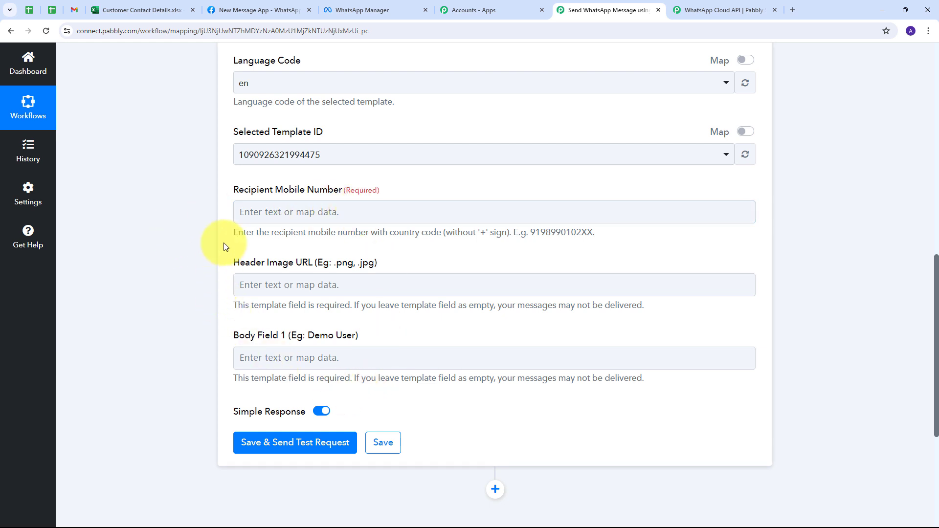
# Step: Map the Recipient Mobile Number to RowData 2 from the Microsoft Excel trigger
pyautogui.click(249, 212)
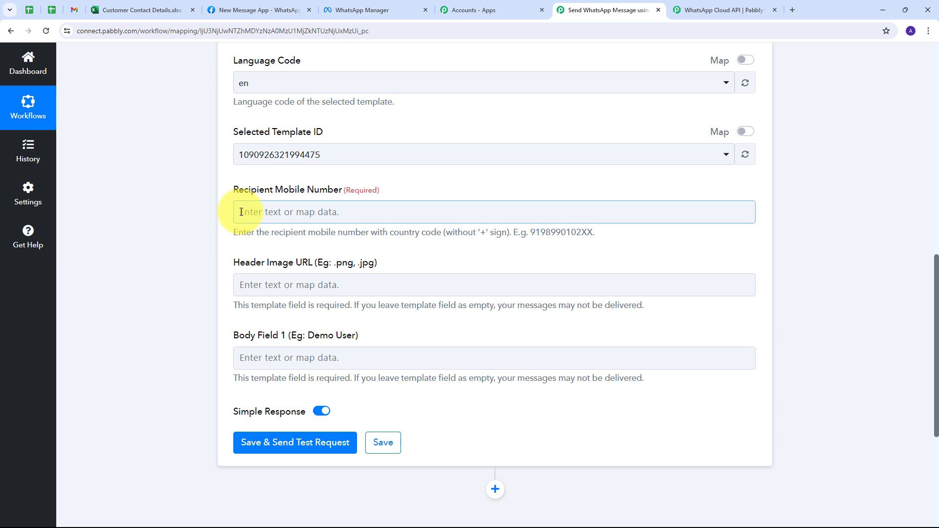
pyautogui.click(244, 212)
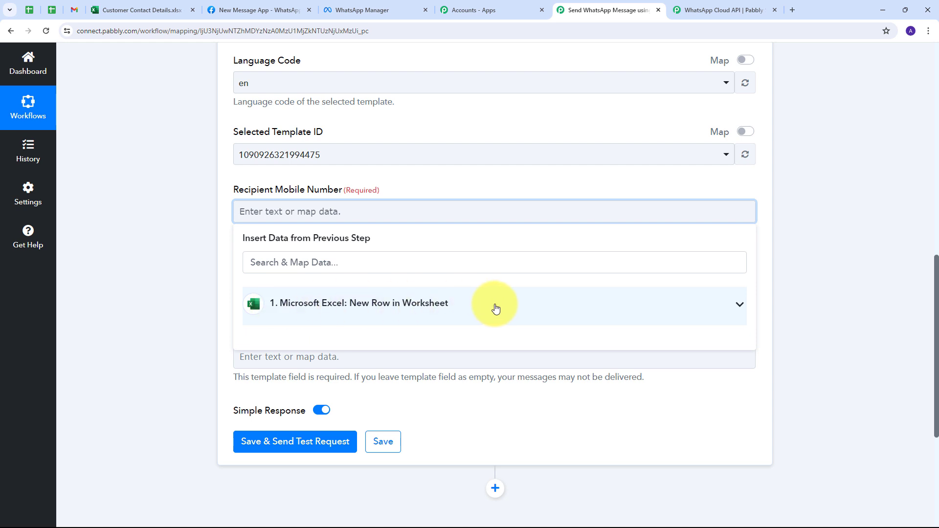
pyautogui.click(496, 307)
pyautogui.scroll(-2, 342, 310)
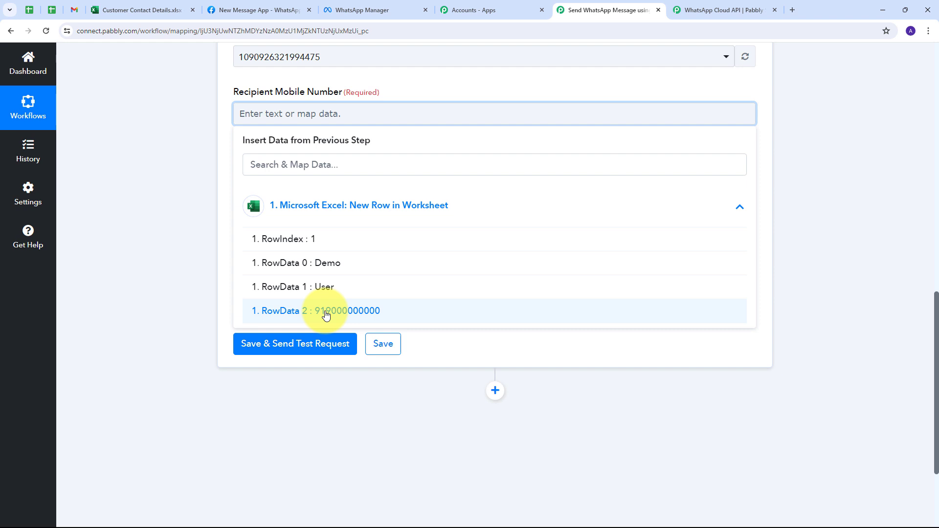
pyautogui.click(346, 313)
pyautogui.click(192, 181)
pyautogui.scroll(-1, 342, 186)
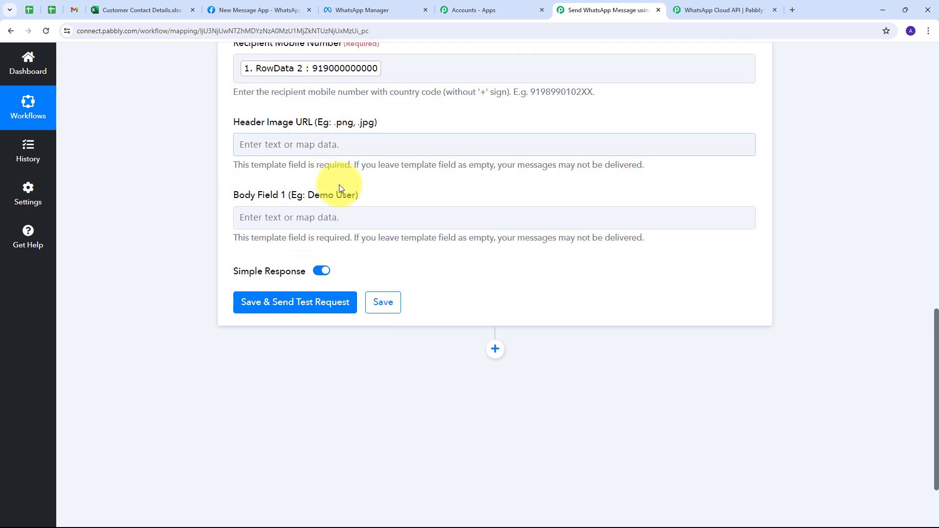
pyautogui.scroll(-1, 341, 188)
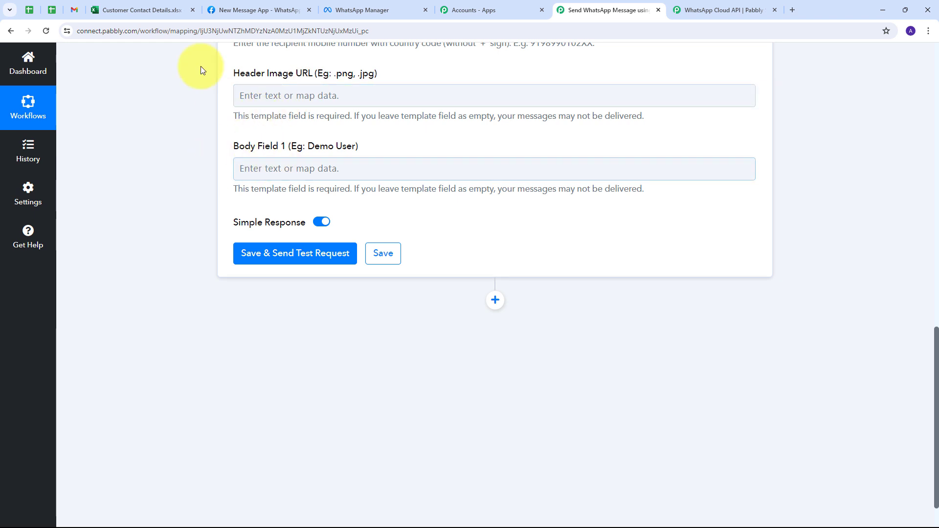
pyautogui.click(268, 98)
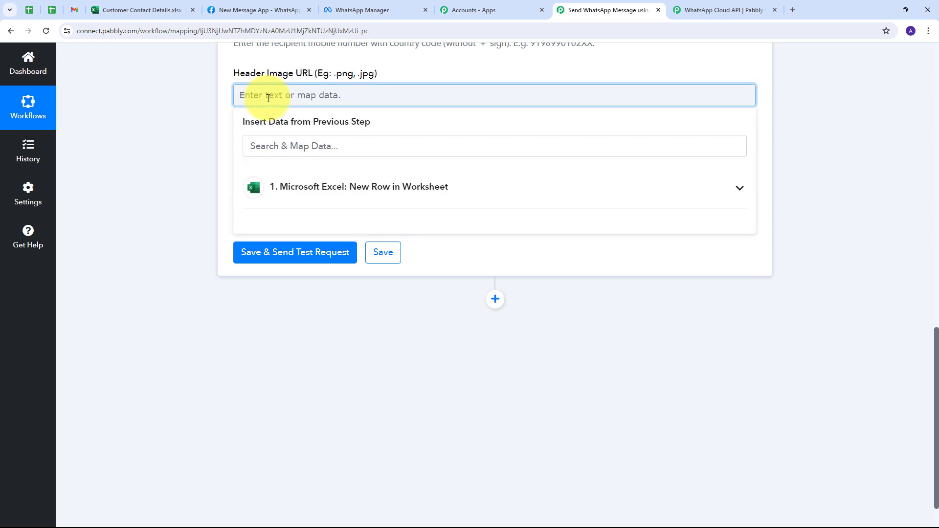
pyautogui.write('https://t3.ftcdn.net/jpg/01/80/95/54/240_F_180955484_2gqku5oFKA23Kh0gAC8oNM3y61xz0o9t.jpg')
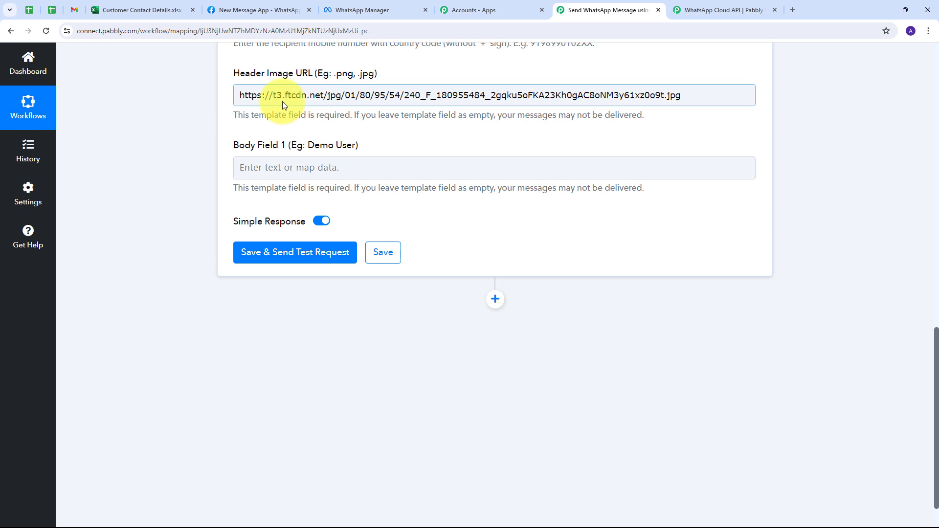
pyautogui.click(241, 155)
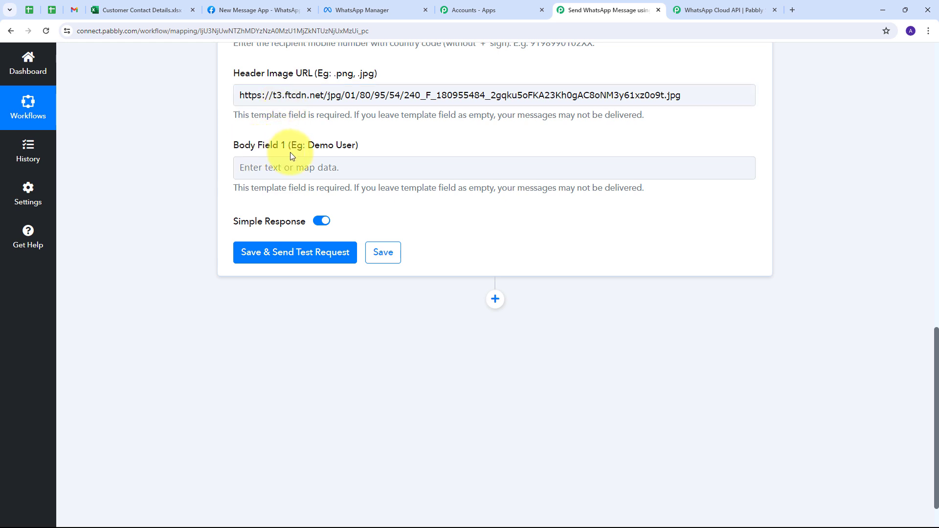
# Step: Map Body Field 1 to RowData 0 followed by RowData 1 from the Microsoft Excel trigger
pyautogui.click(259, 167)
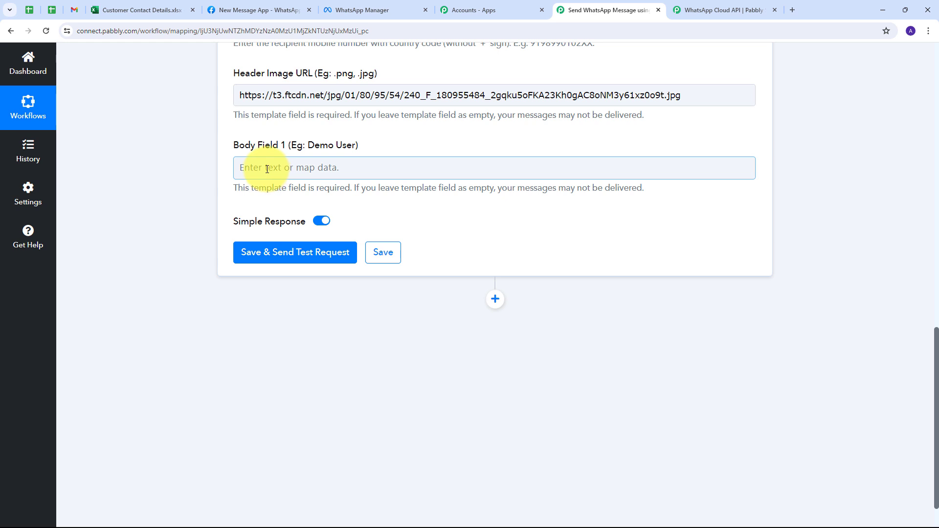
pyautogui.click(263, 171)
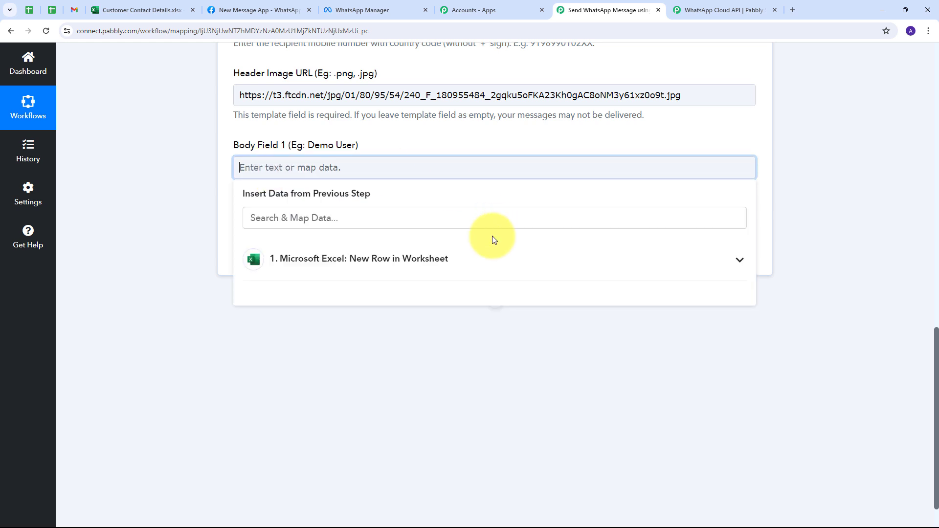
pyautogui.click(411, 264)
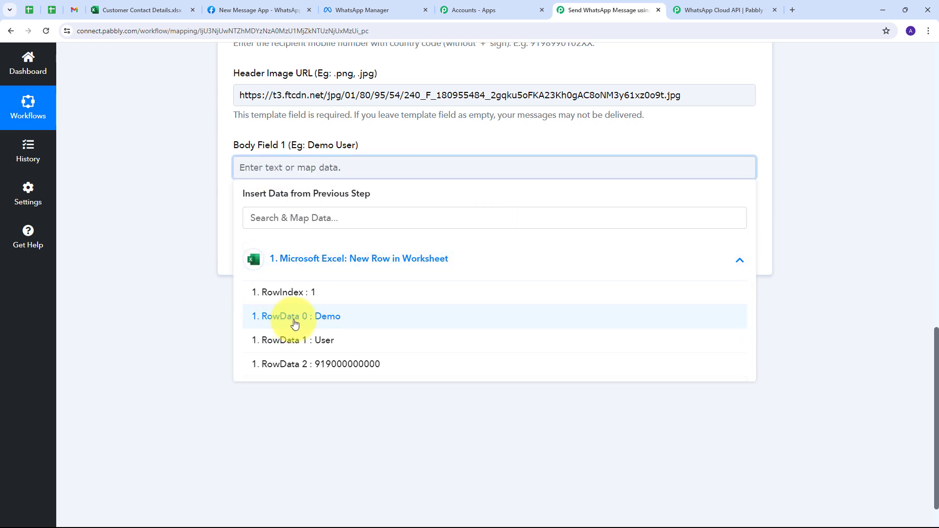
pyautogui.click(322, 318)
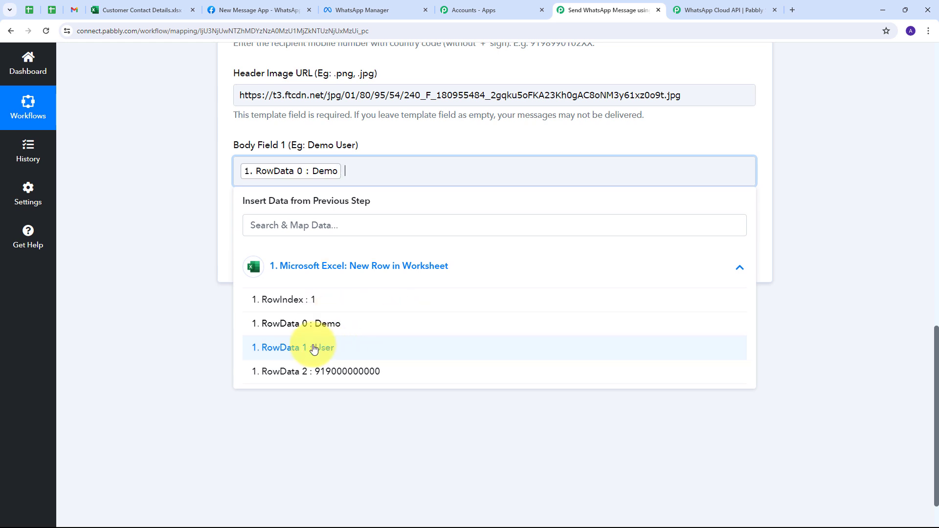
pyautogui.click(136, 199)
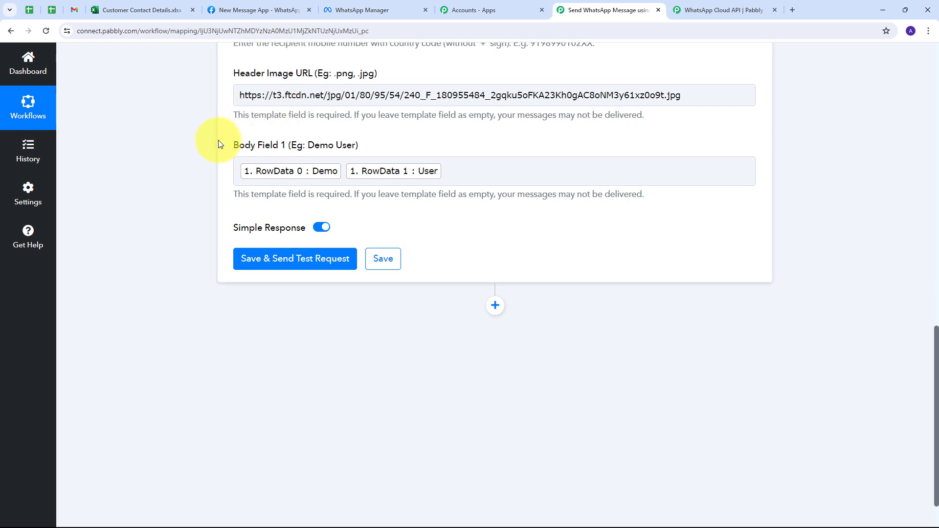
# Step: Save the Send Template Message action and send a test request
pyautogui.scroll(-1, 186, 166)
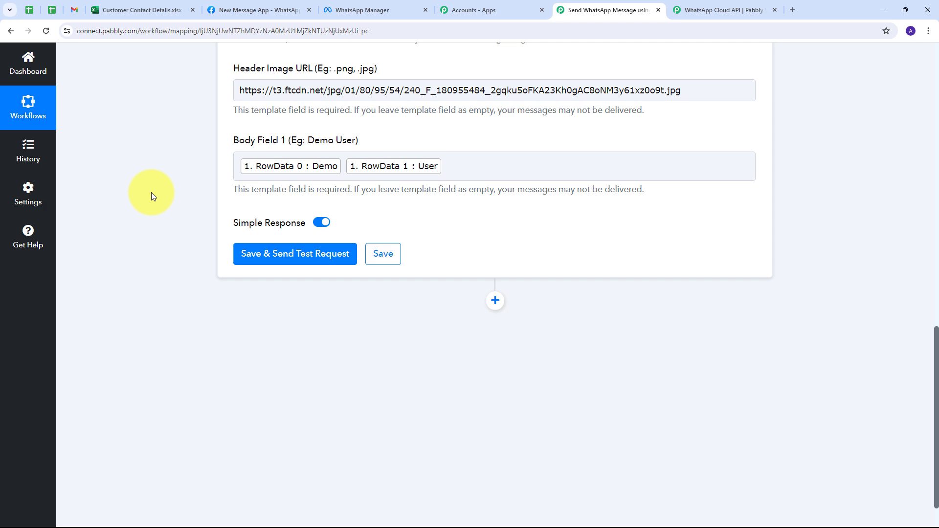
pyautogui.click(281, 263)
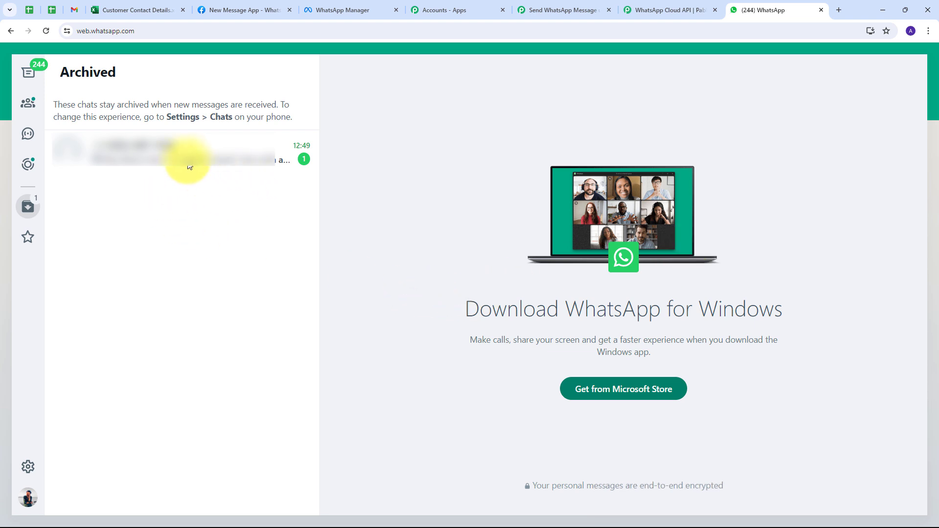
# Step: Open the archived chat in WhatsApp Web and check the test message's header image, recipient name and body text
pyautogui.click(151, 148)
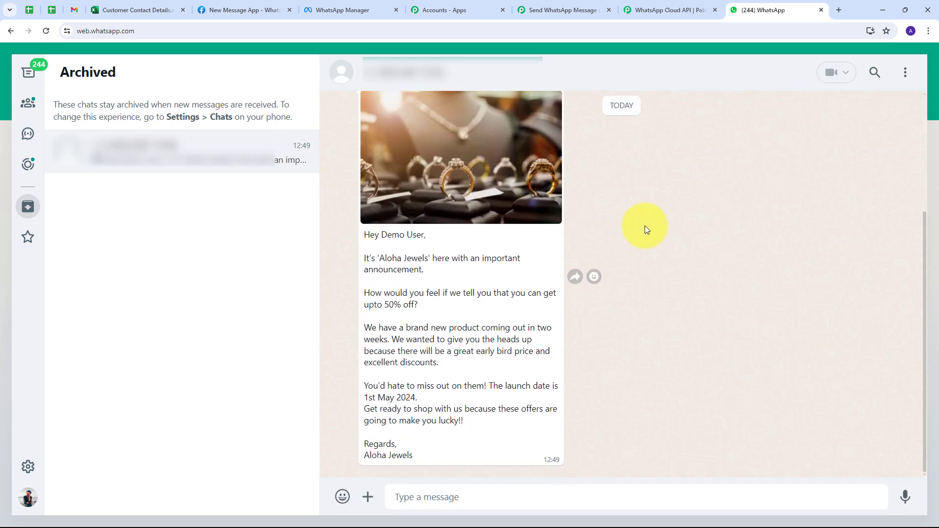
pyautogui.doubleClick(391, 235)
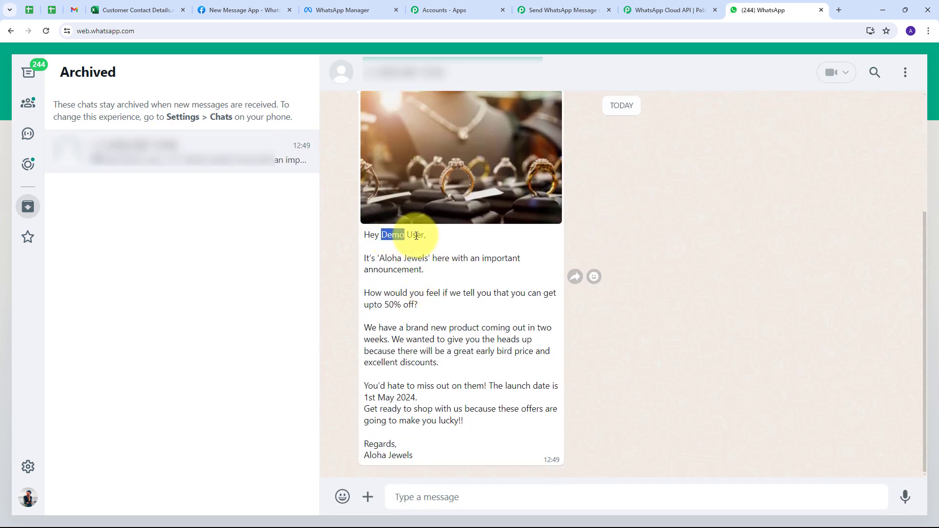
pyautogui.moveTo(416, 236); pyautogui.dragTo(413, 235)
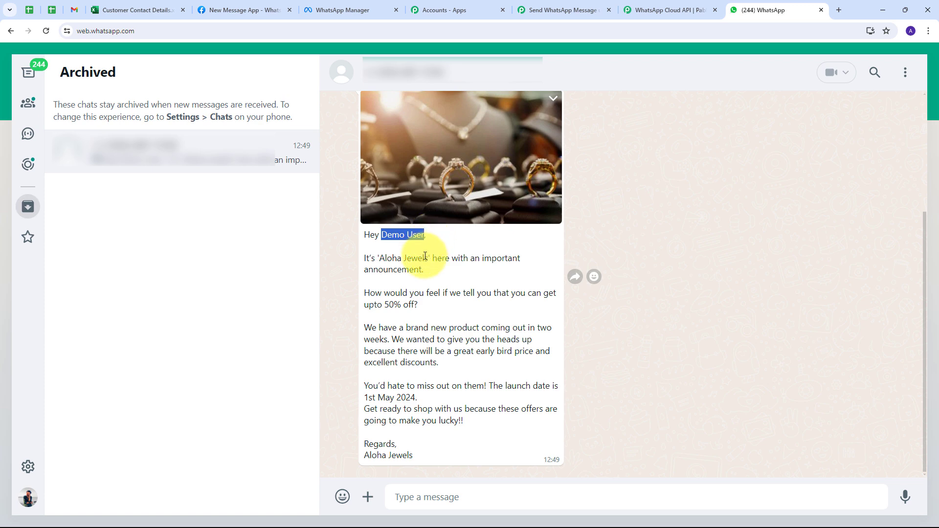
pyautogui.click(363, 260)
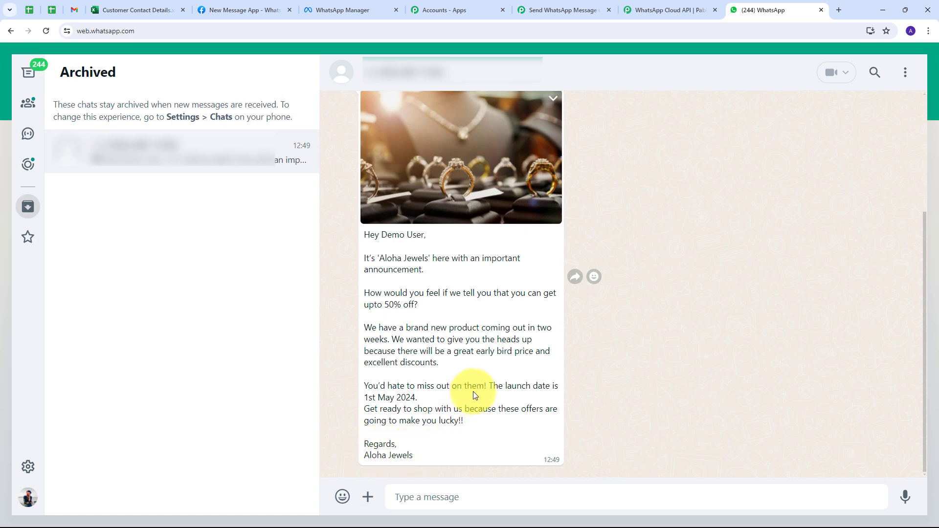
pyautogui.scroll(1, 471, 355)
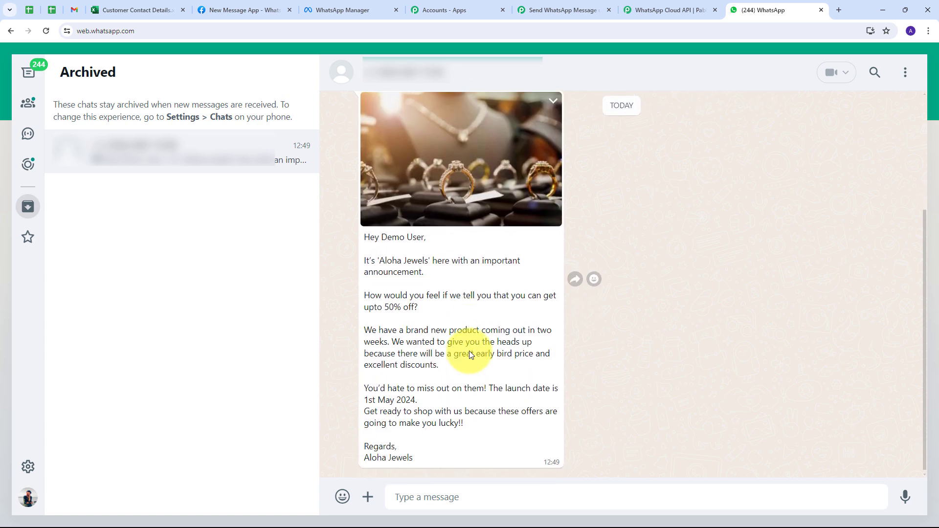
pyautogui.scroll(-1, 469, 353)
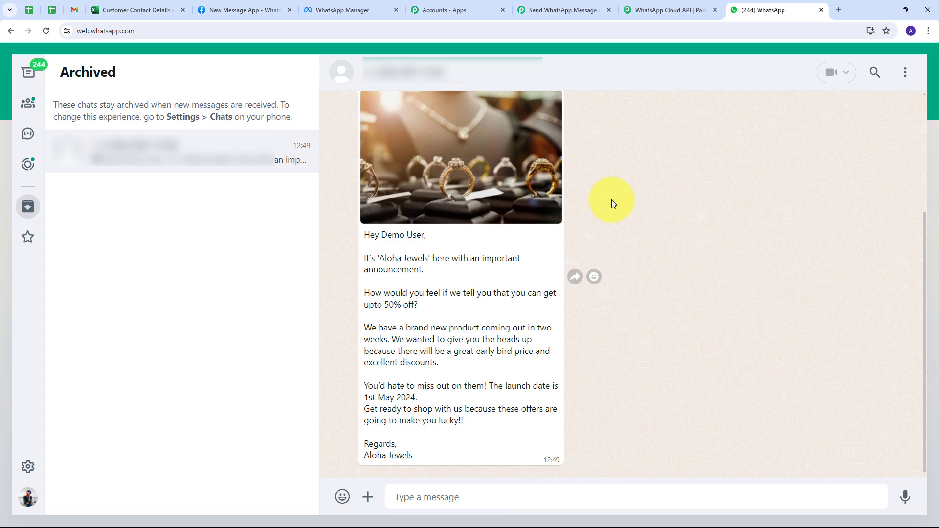
pyautogui.scroll(1, 541, 204)
# Step: Look over the Customer Contact Details worksheet, and return to the workflow to review its Microsoft Excel trigger and WhatsApp Cloud API action
pyautogui.hotkey('ctrl', '4')
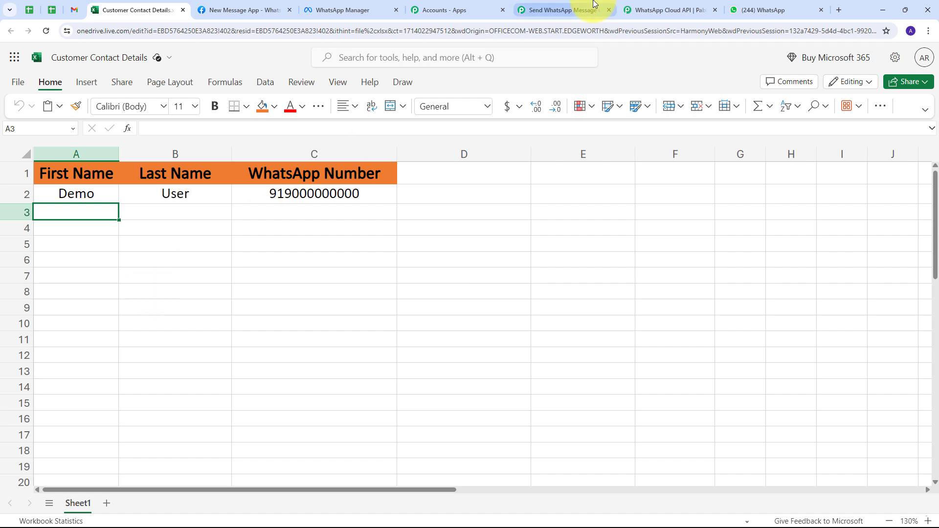
pyautogui.click(563, 9)
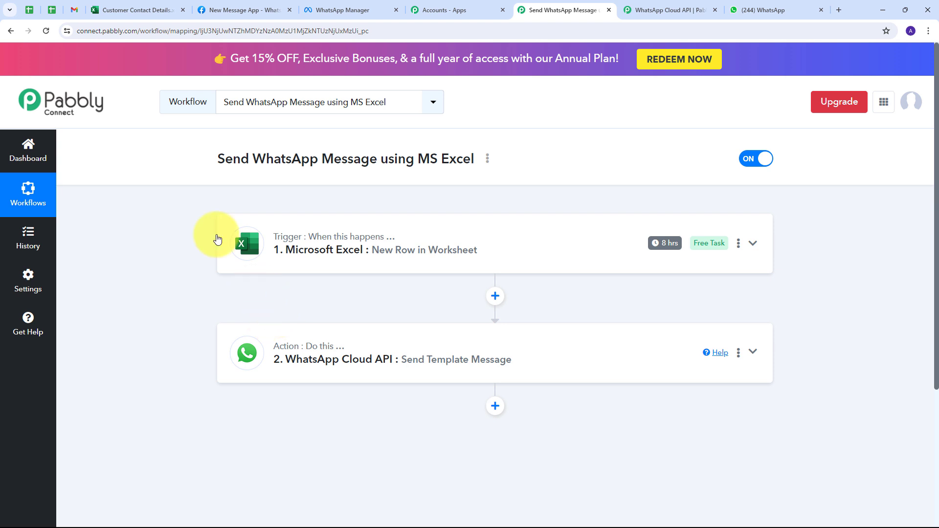
pyautogui.moveTo(252, 245)
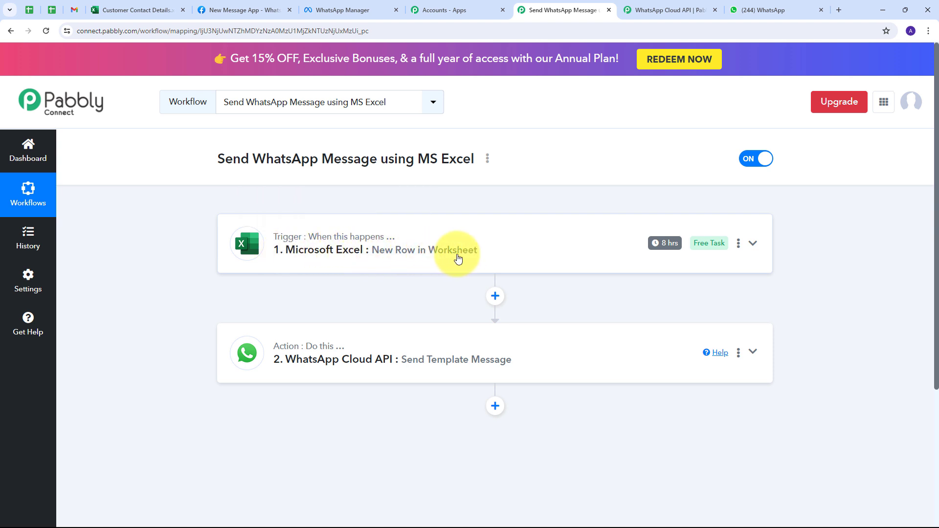
pyautogui.scroll(-1, 190, 226)
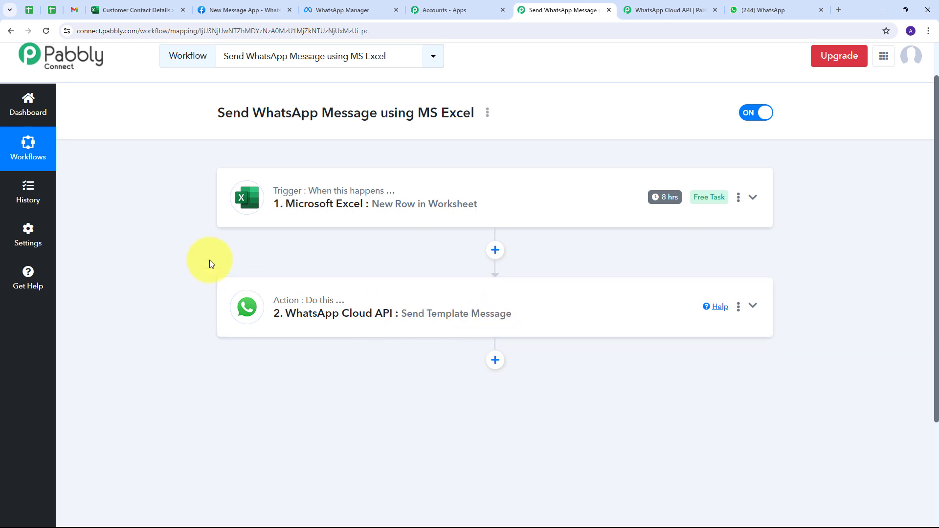
pyautogui.scroll(1, 196, 262)
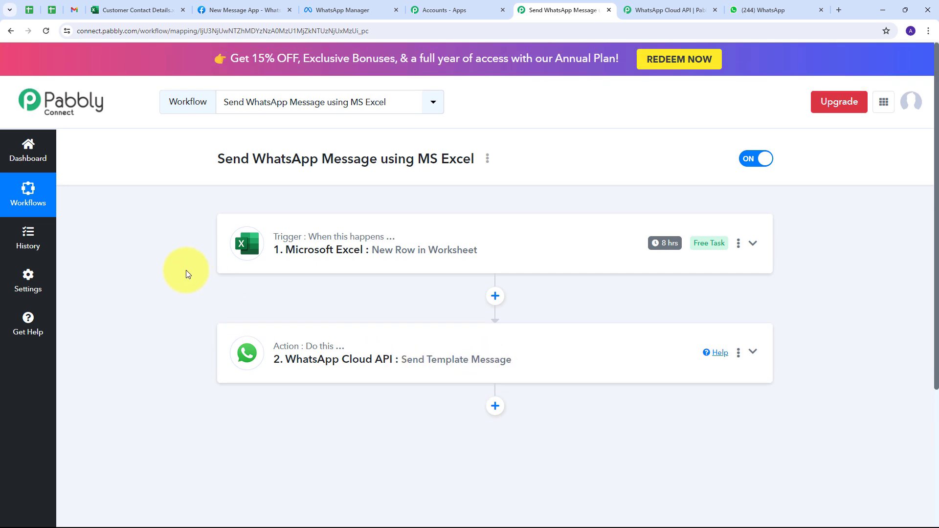